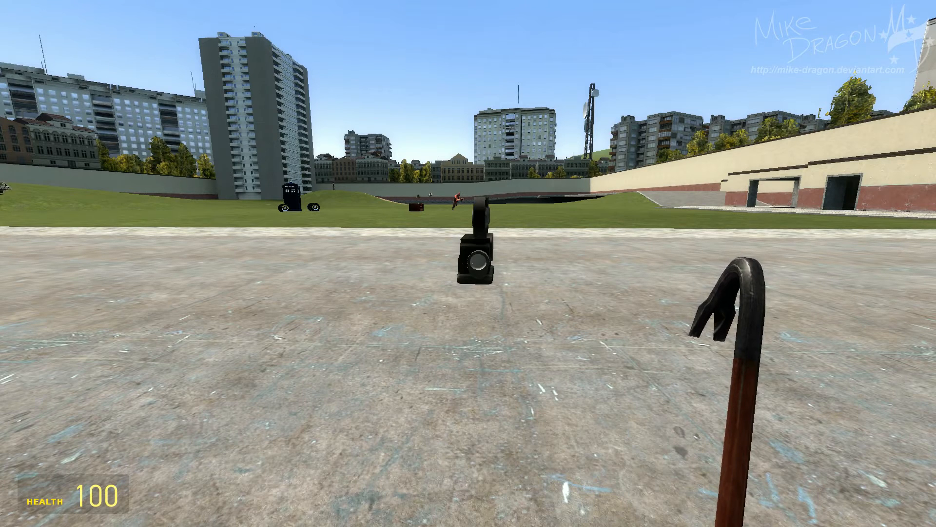
key(c)
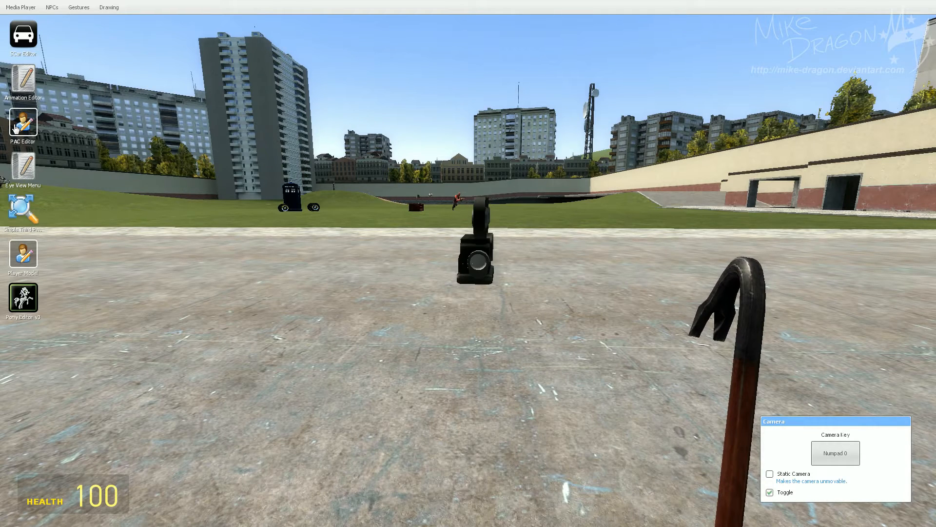
key(c)
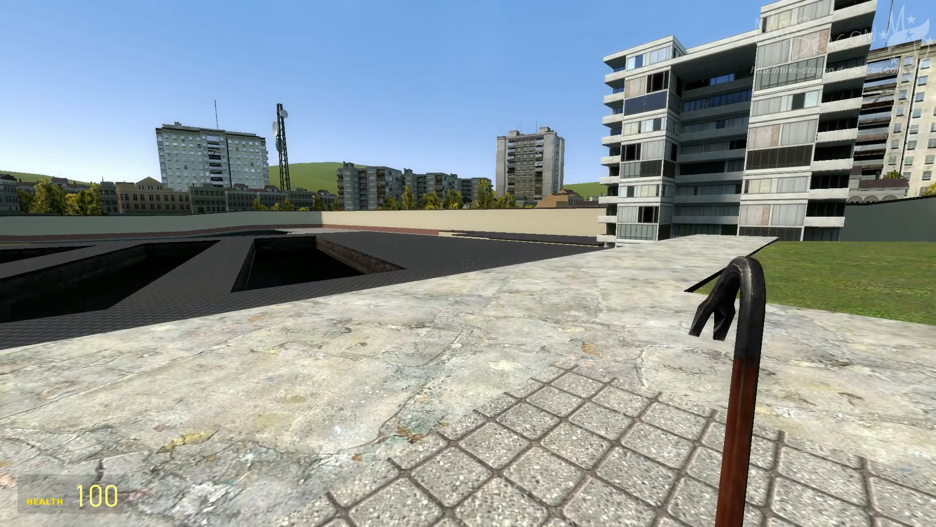
key(w)
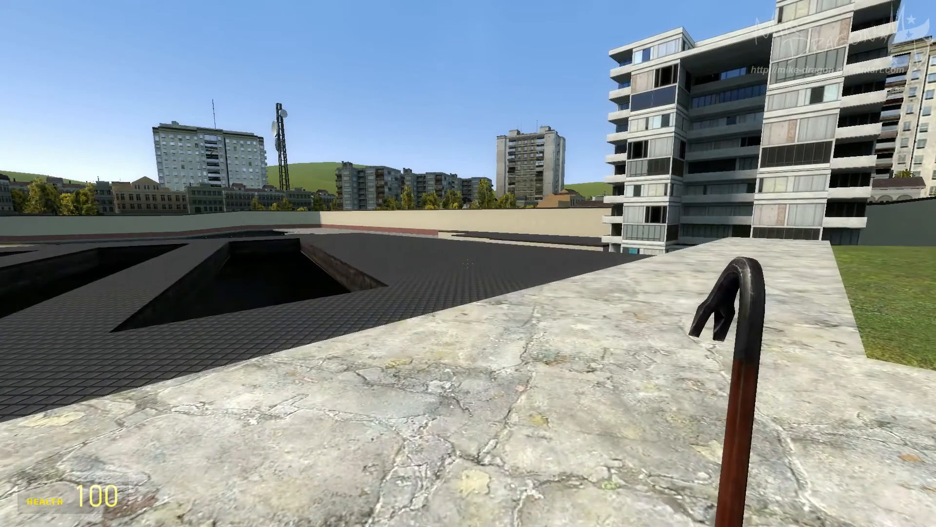
key(s)
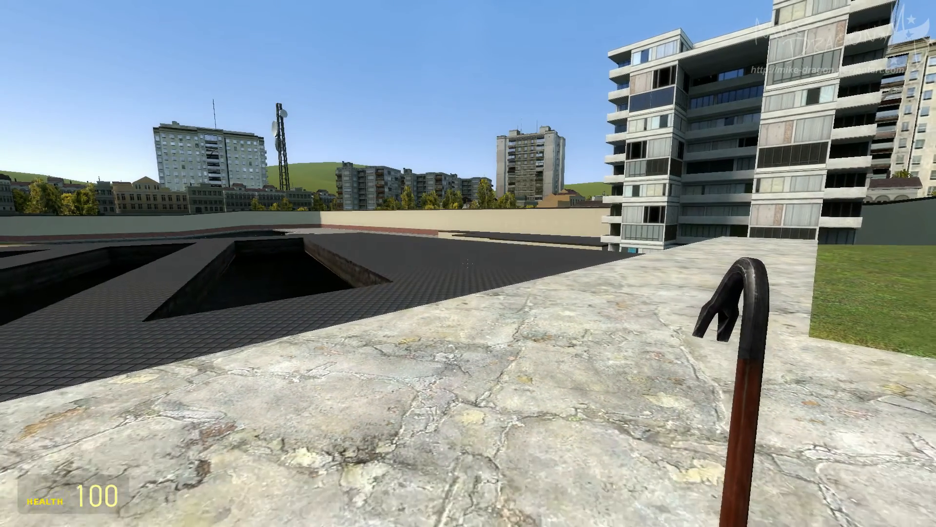
key(w)
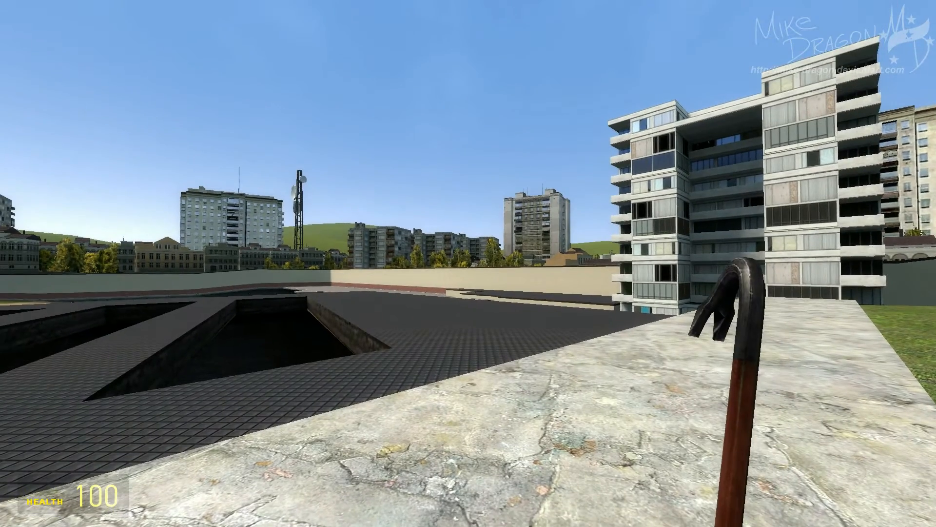
key(s)
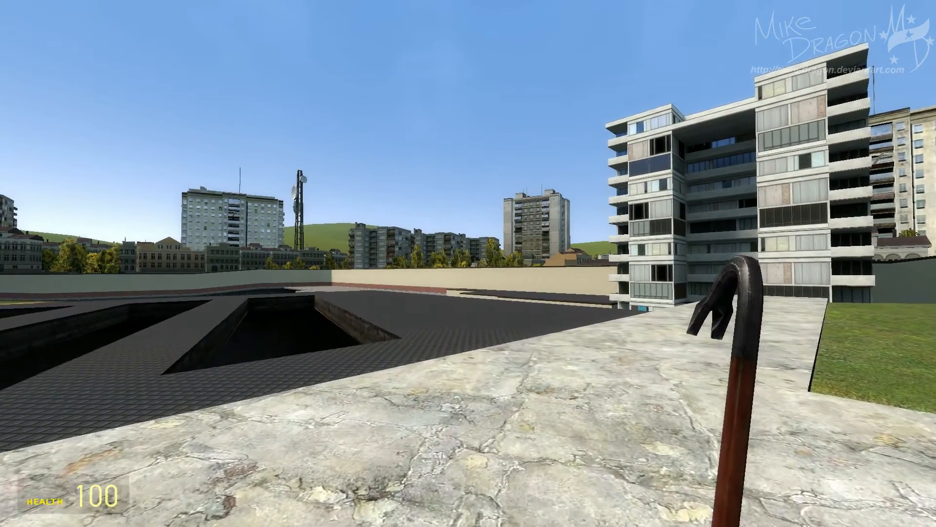
key(w)
Open the PAC Editor from the context menu.
key(c)
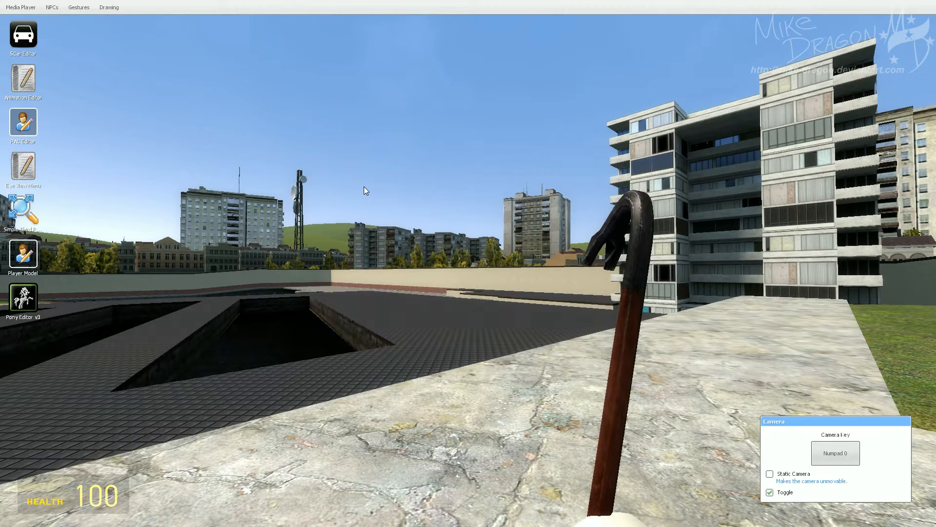
click(23, 125)
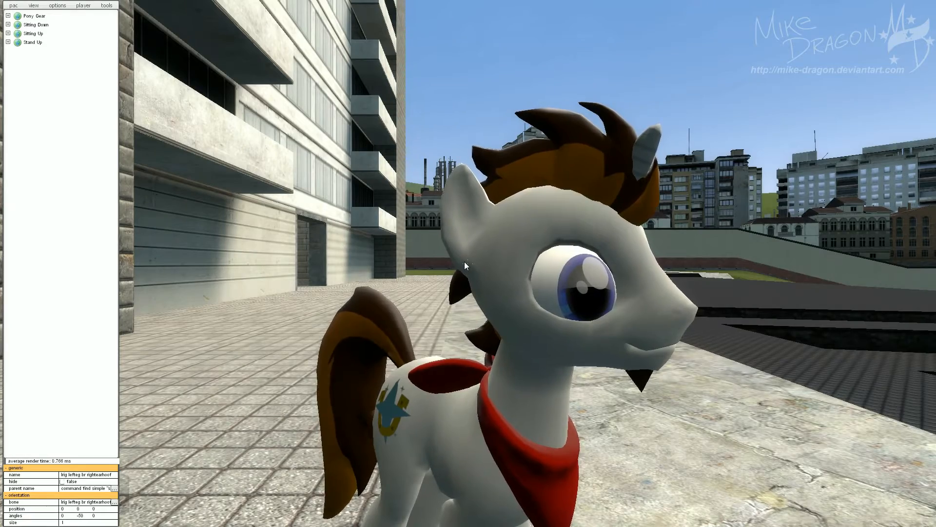
Move the editor camera around to view the pony model from different angles.
drag(464, 261, 334, 295)
key(space)
key(a)
key(s)
key(a)
drag(356, 356, 324, 258)
key(d)
key(a)
key(w)
key(a)
key(s)
key(d)
key(w)
key(s)
key(a)
key(d)
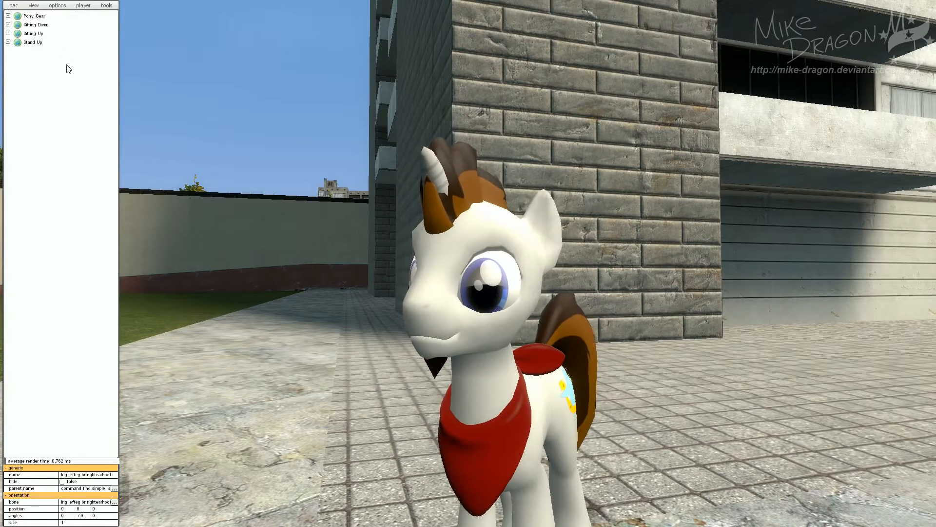
Turn on advanced mode in the editor options.
click(59, 8)
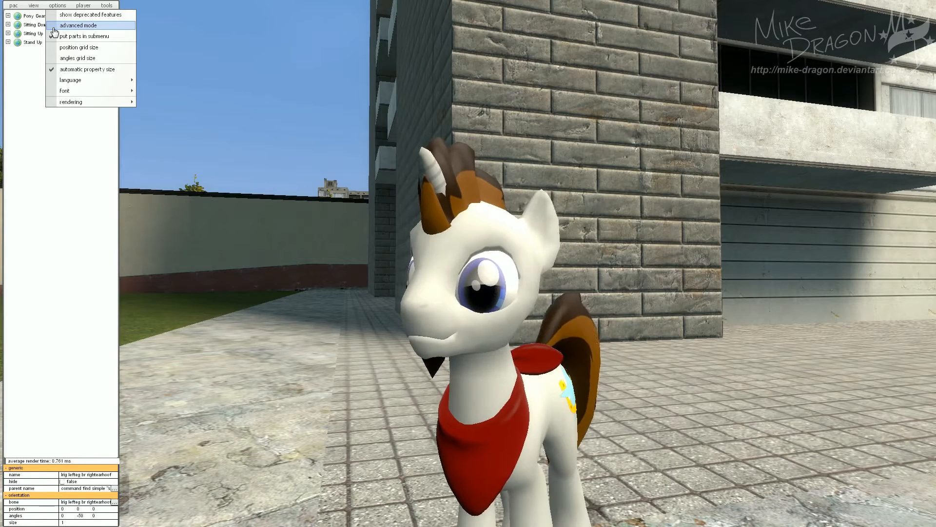
click(56, 7)
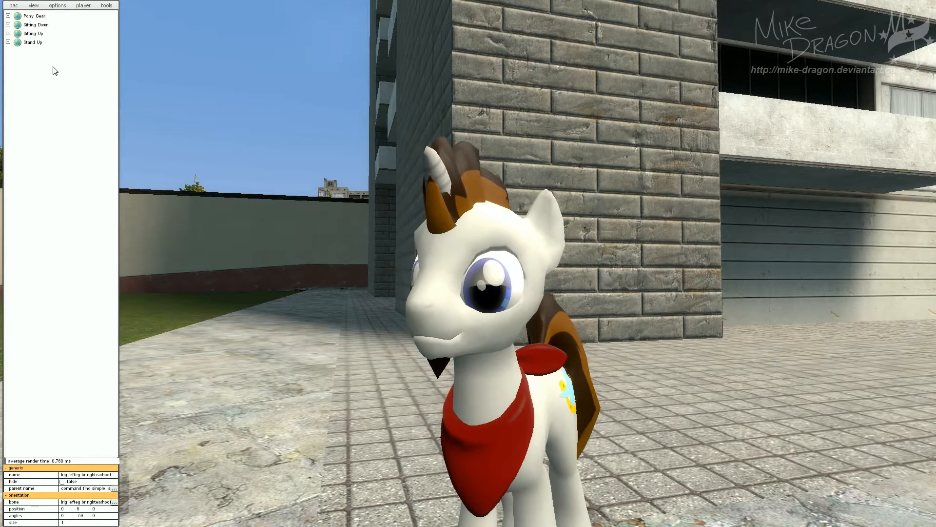
click(58, 5)
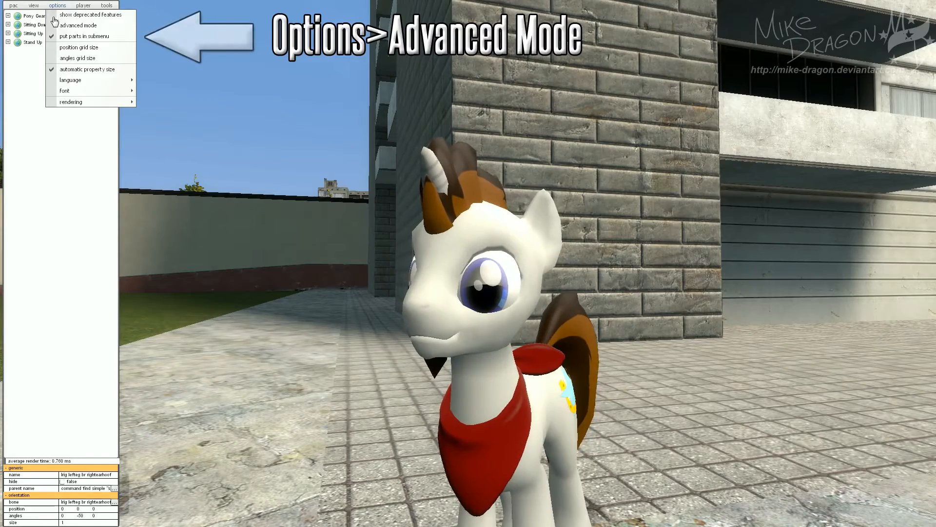
click(78, 25)
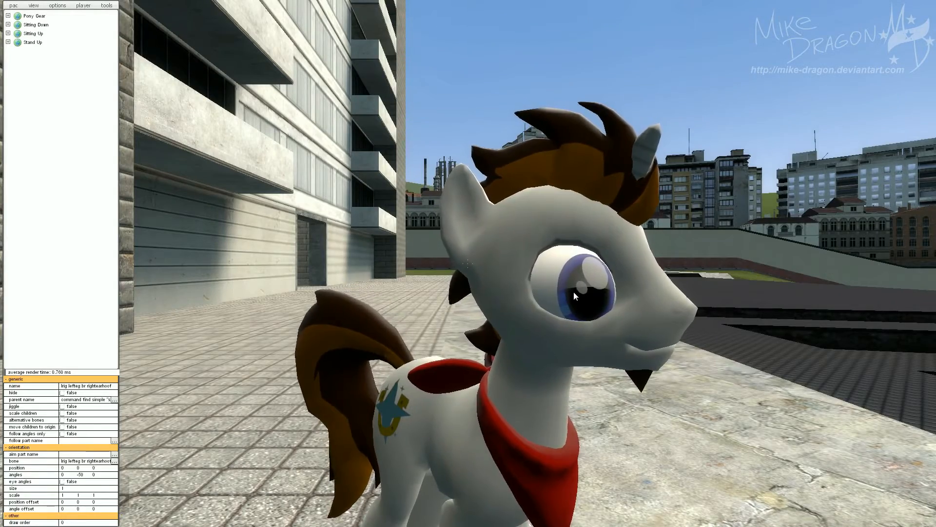
Clear the current outfit so only an empty outfit remains.
key(s)
key(d)
drag(573, 291, 440, 306)
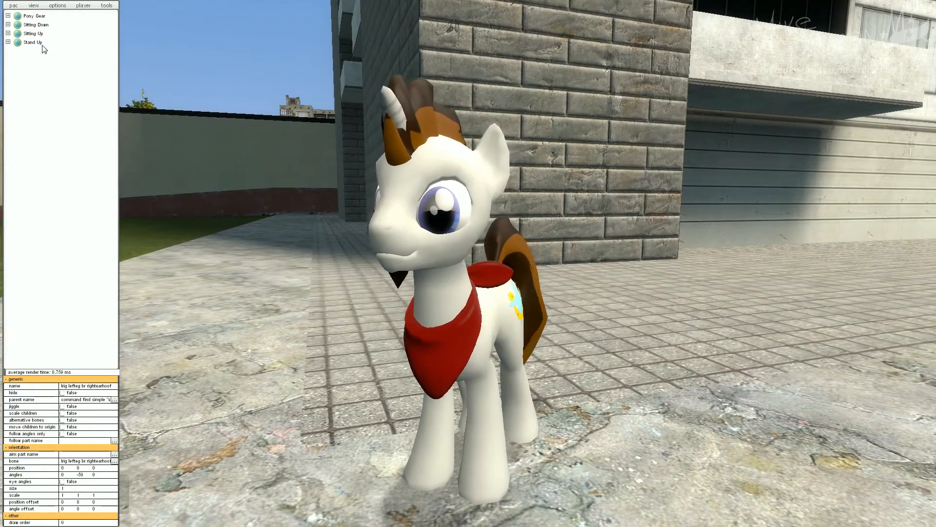
click(13, 5)
mouse_move(26, 47)
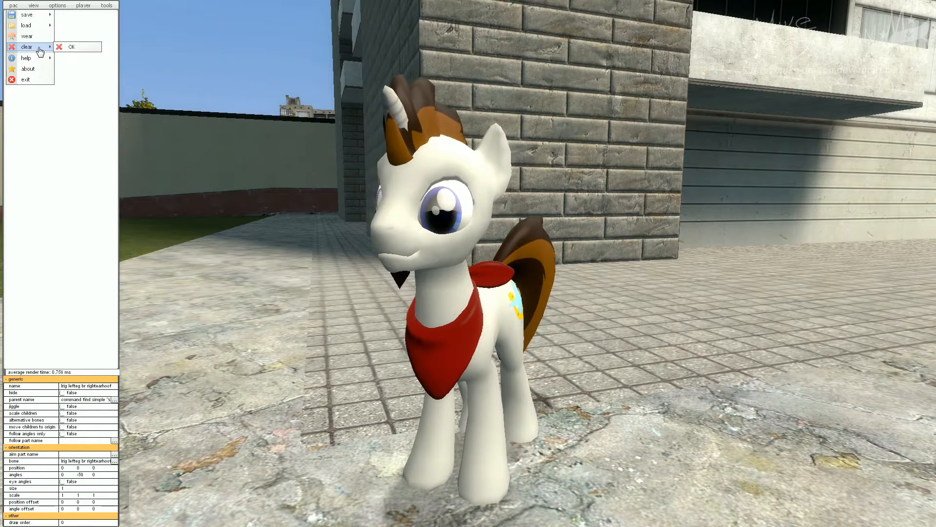
click(79, 47)
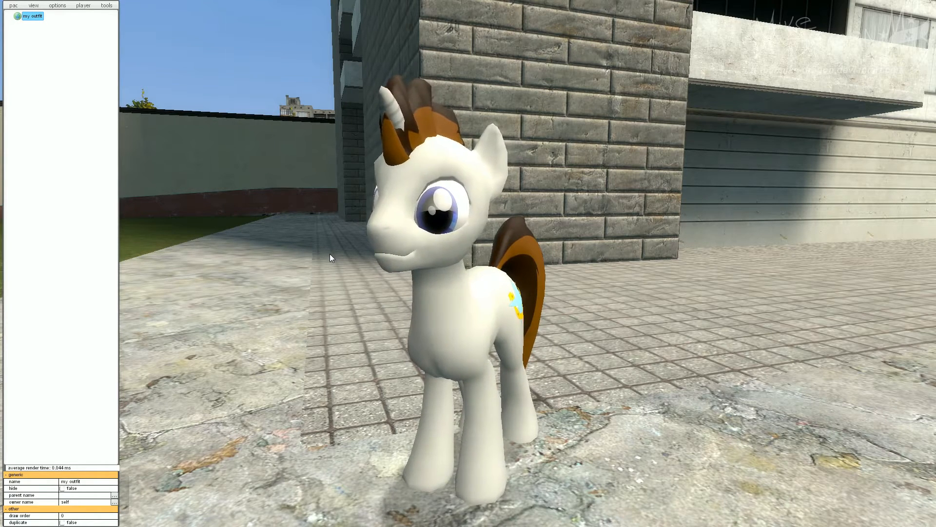
Add a new model part under my outfit.
drag(357, 254, 450, 247)
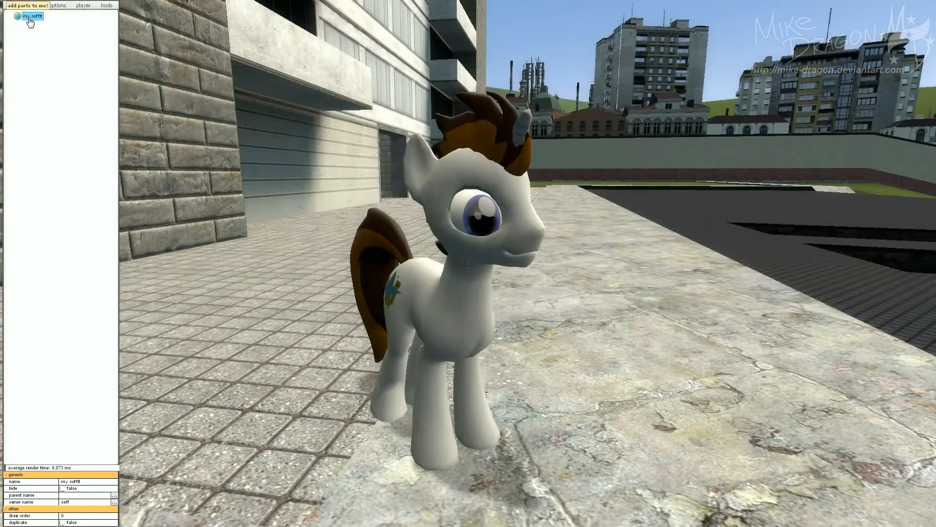
right_click(29, 21)
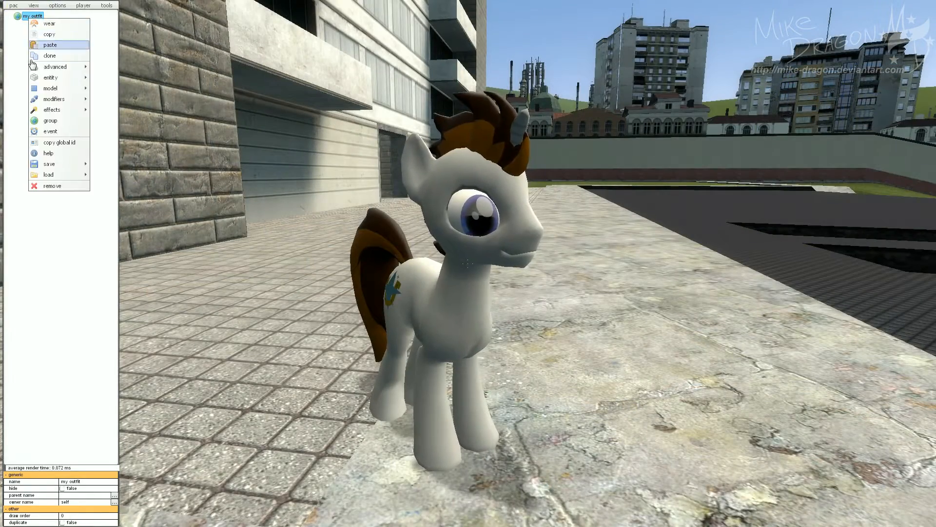
mouse_move(41, 101)
click(49, 89)
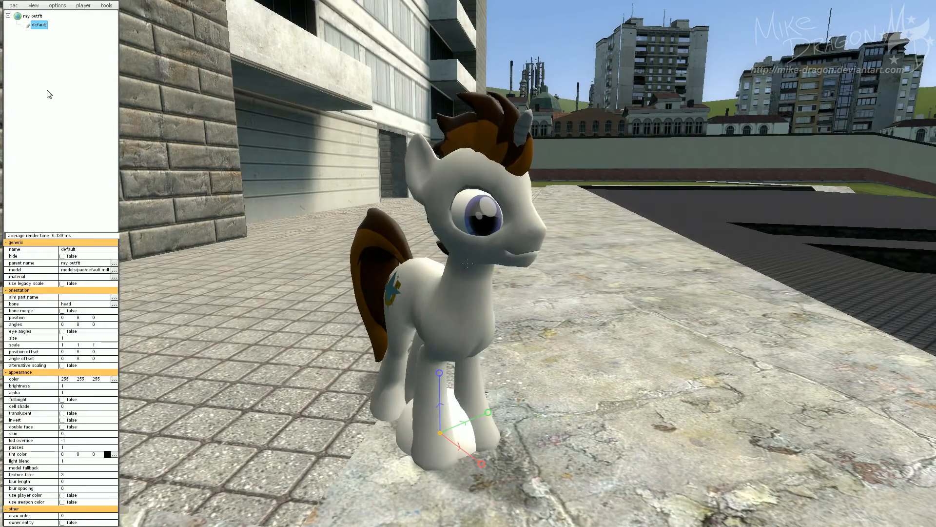
Attach the model part to the irigscull bone by picking it on the pony's eye.
drag(471, 307, 336, 318)
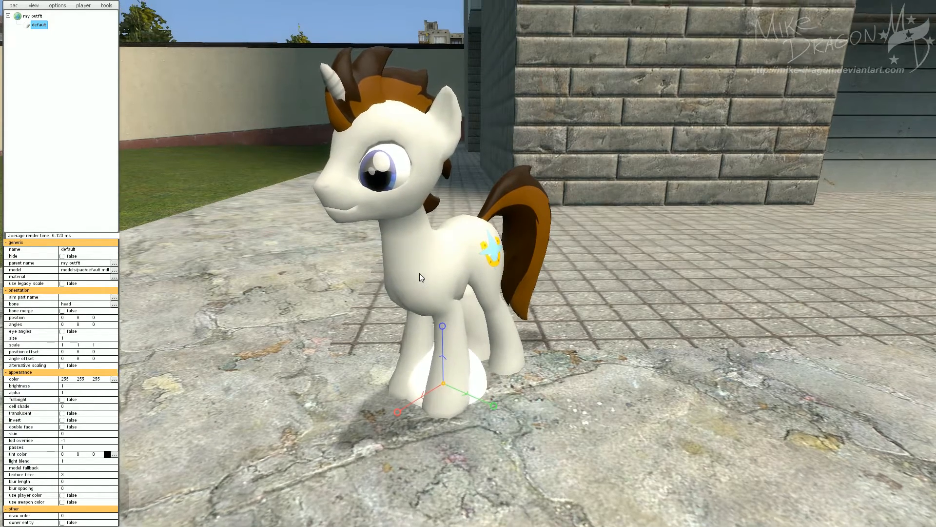
drag(419, 273, 414, 265)
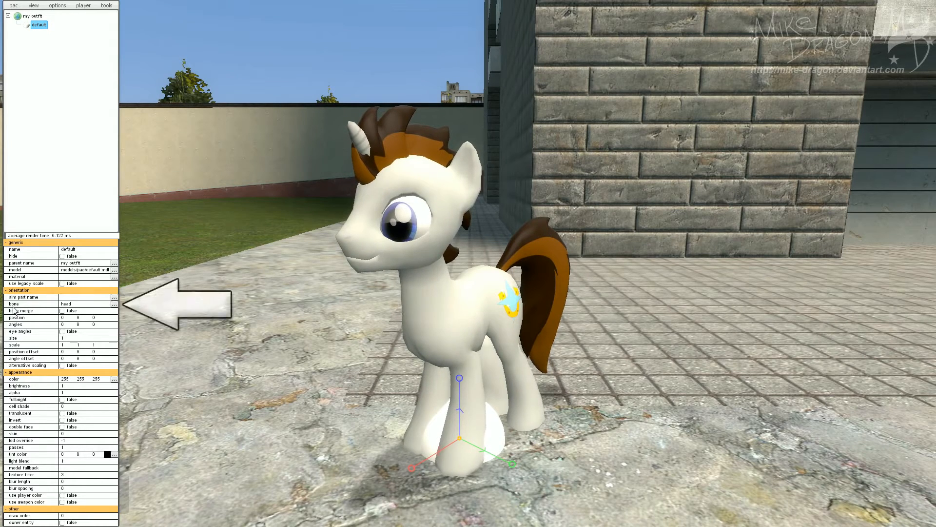
click(114, 304)
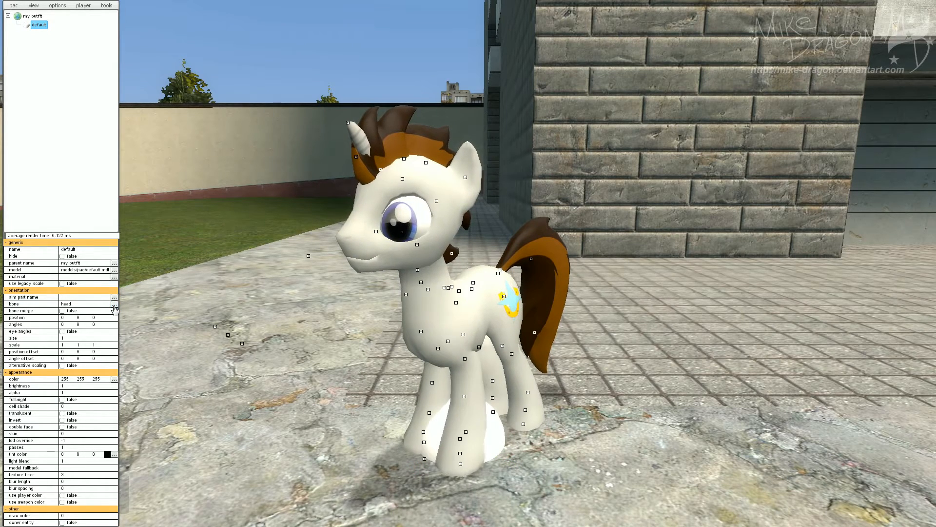
click(401, 233)
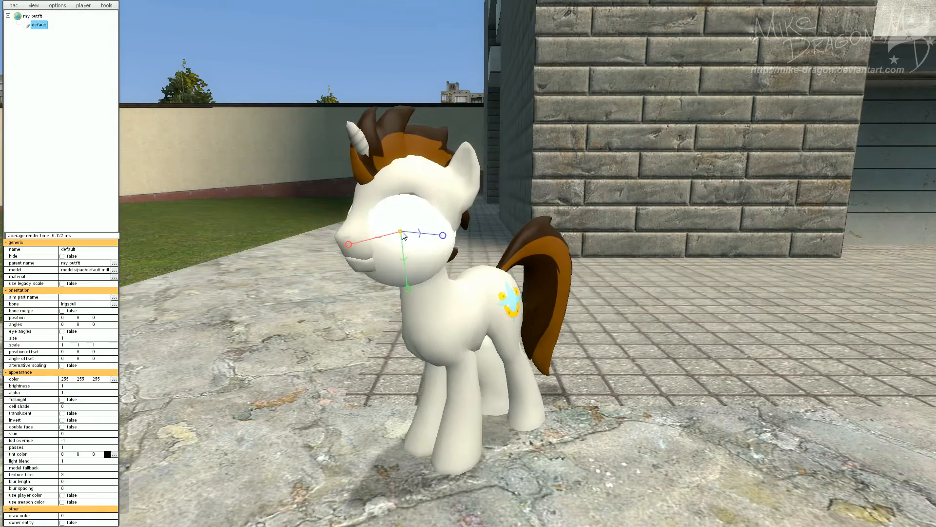
Set the model part's translucent property to true.
drag(368, 330, 509, 335)
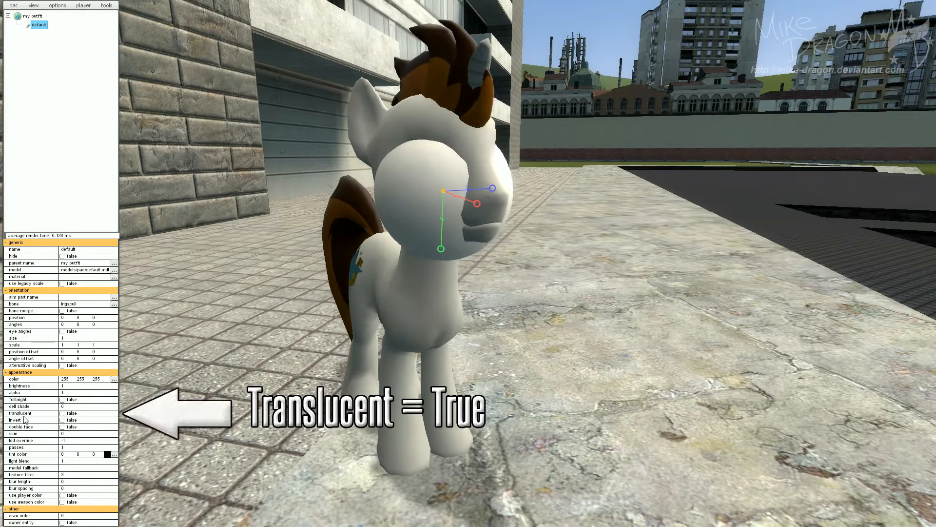
click(62, 413)
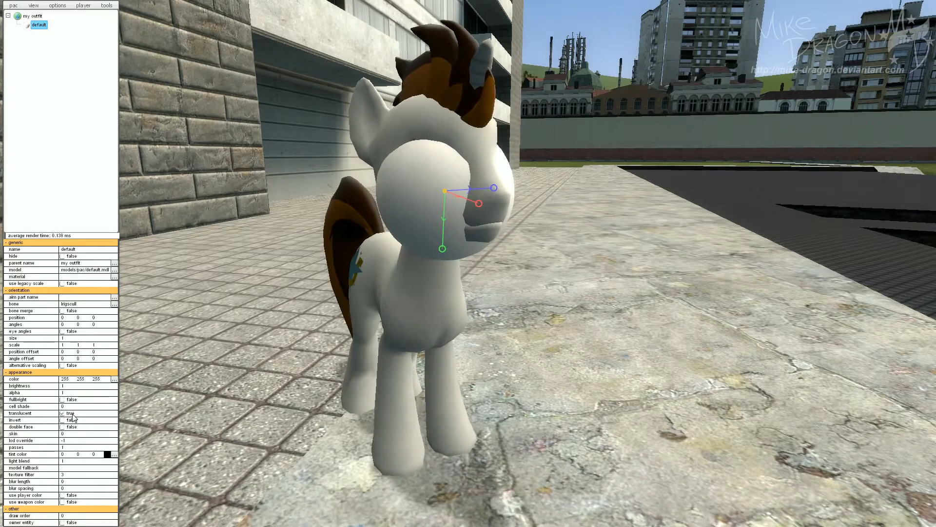
key(a)
drag(246, 384, 269, 387)
key(d)
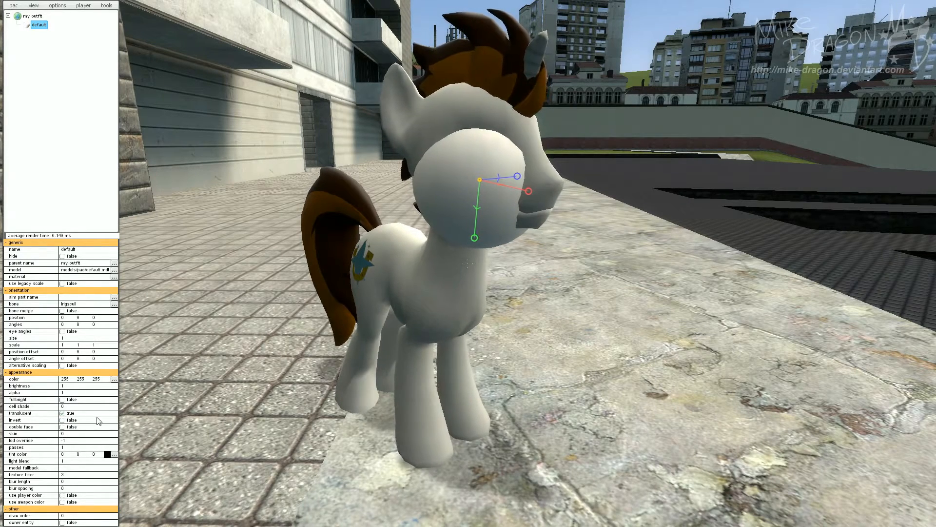
click(62, 413)
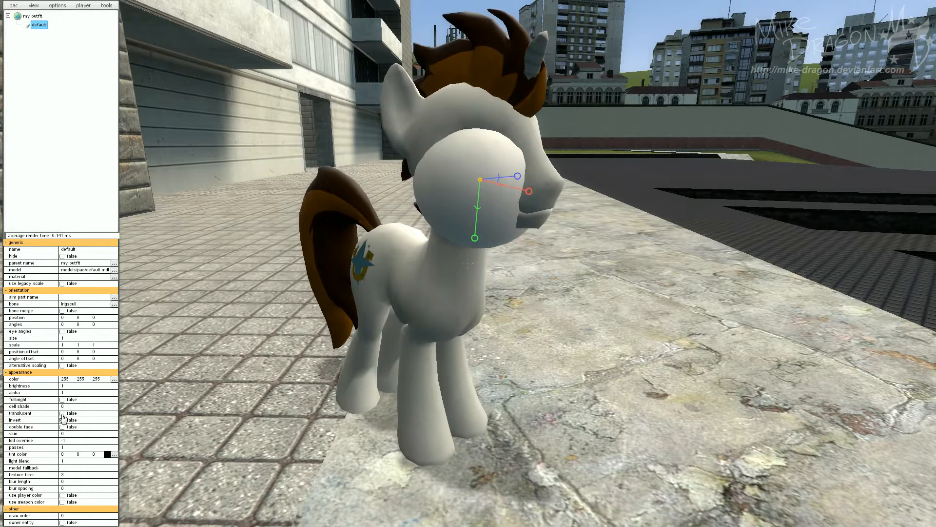
click(62, 413)
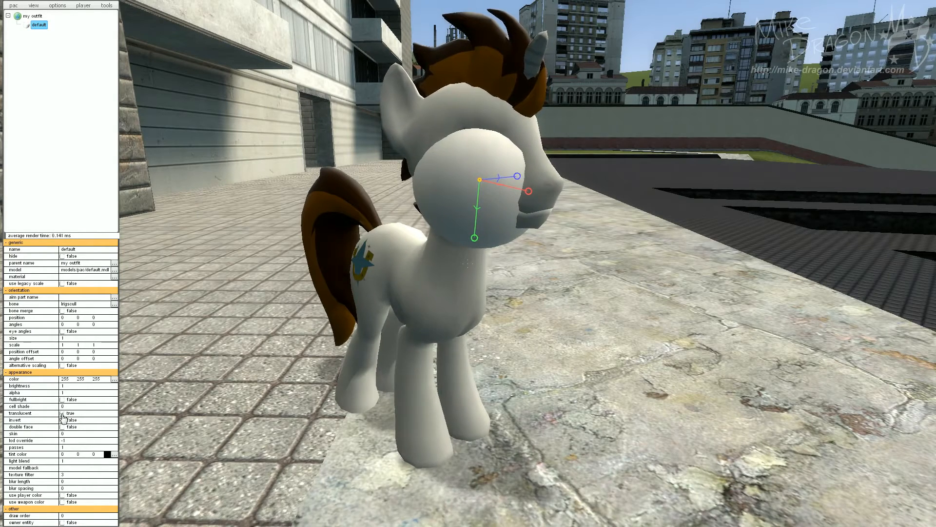
click(62, 413)
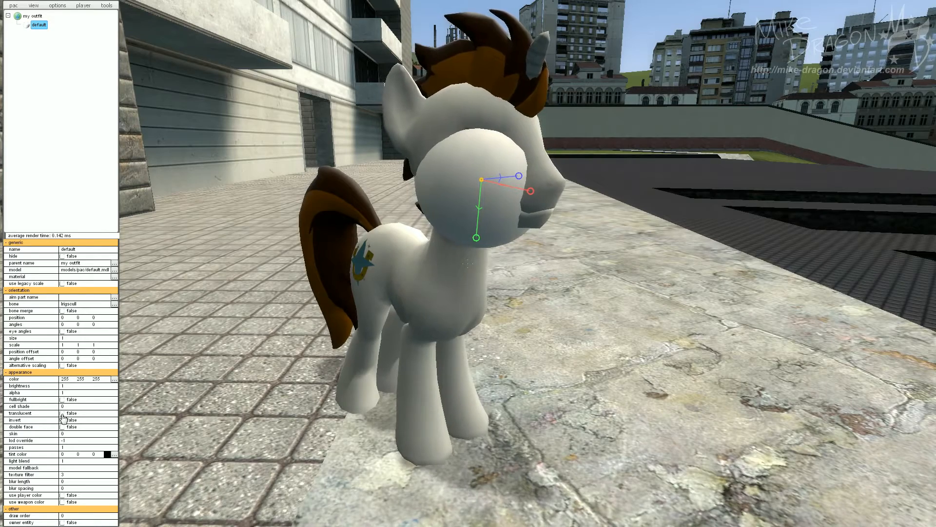
click(62, 414)
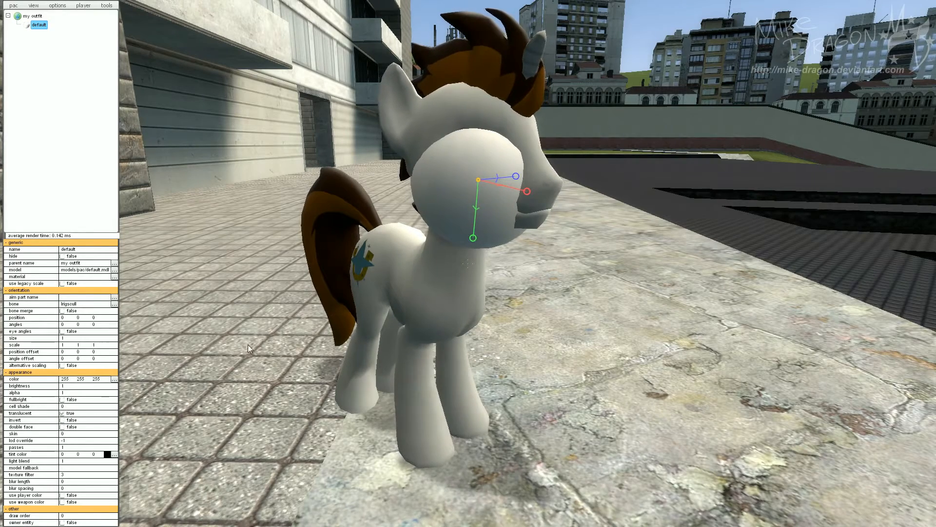
Move the camera around the pony to examine the model part sitting on its eye.
mouse_move(359, 309)
mouse_down()
mouse_move(359, 299)
mouse_move(359, 314)
mouse_up()
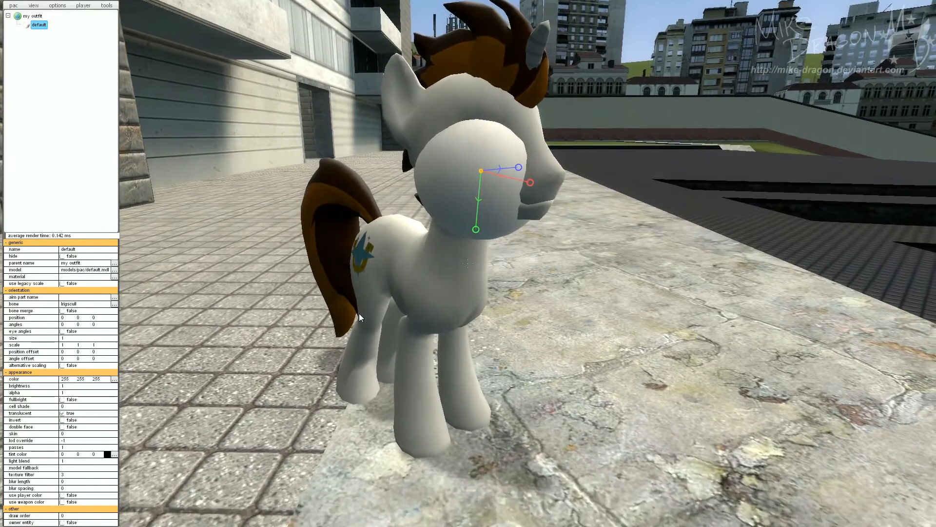
drag(414, 353, 403, 353)
key(d)
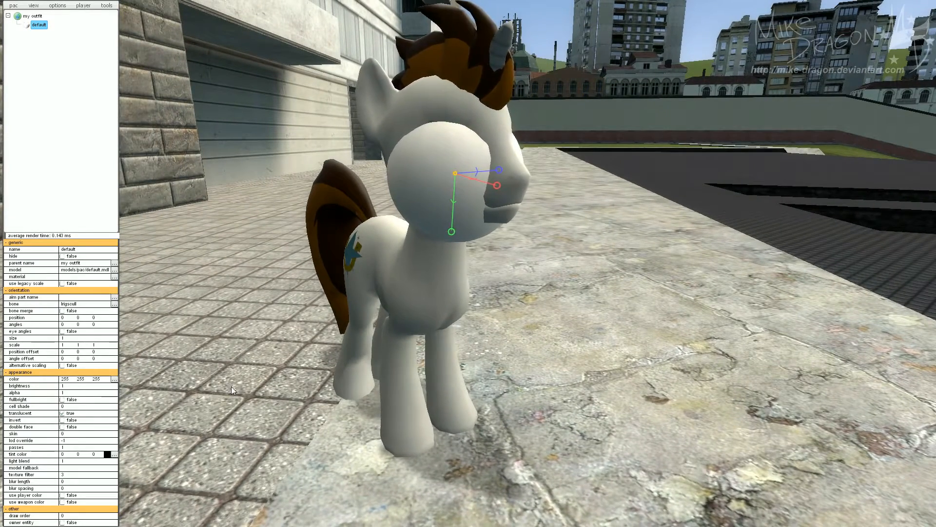
key(d)
drag(438, 290, 404, 270)
key(a)
key(d)
key(a)
key(w)
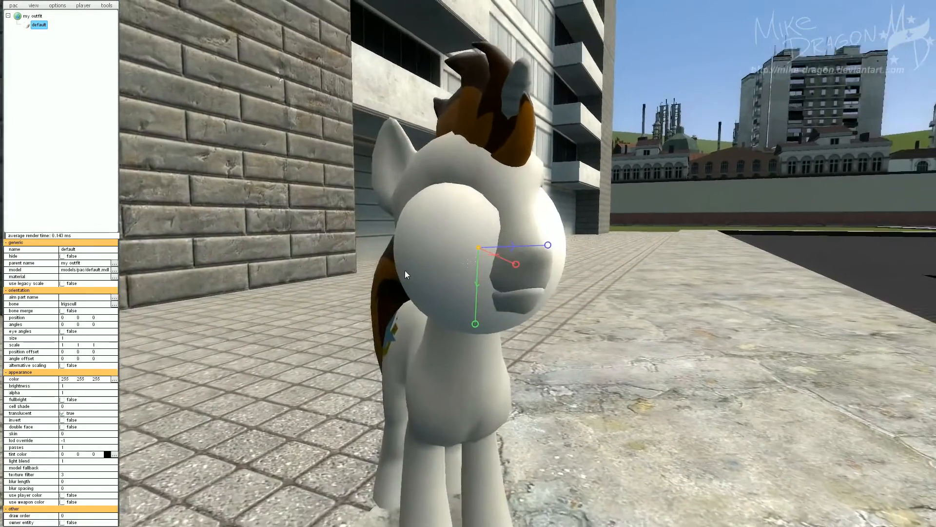
key(s)
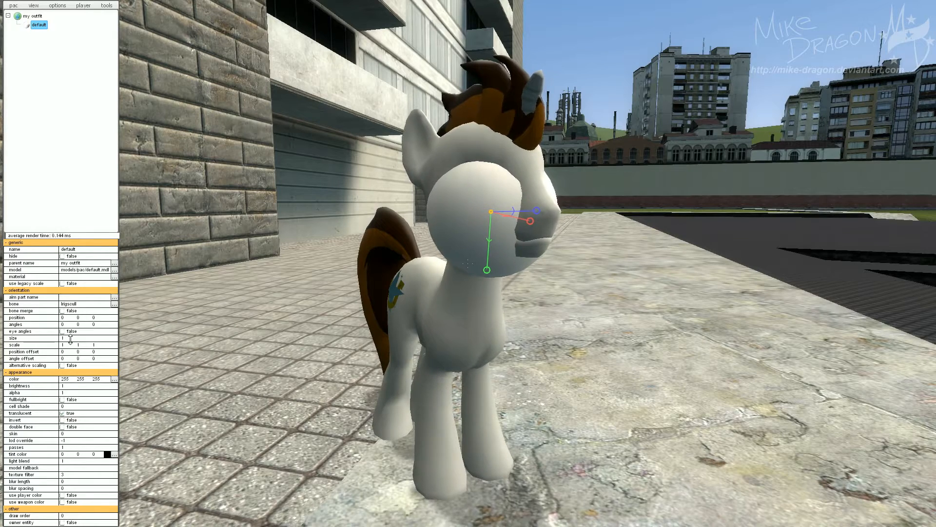
Try enlarging the model part's size, then set it back to 1.
drag(71, 339, 72, 335)
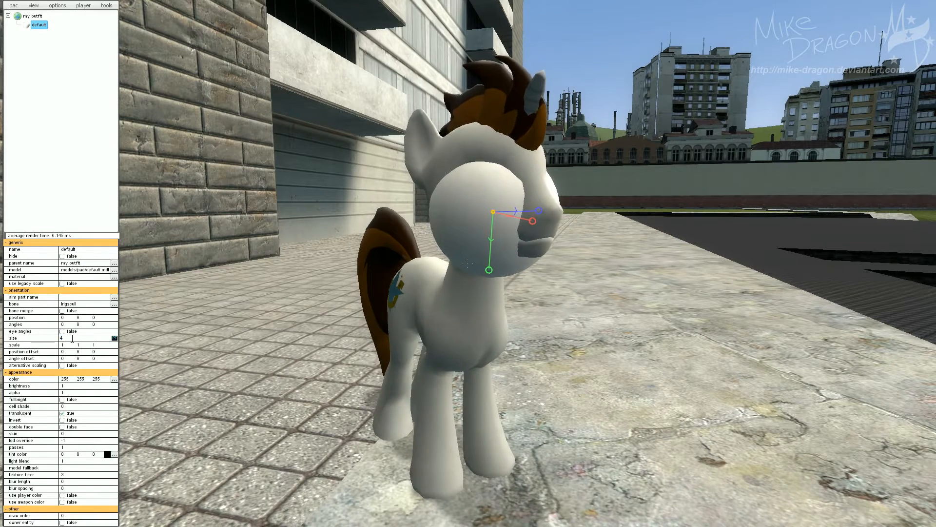
key(Return)
double_click(72, 338)
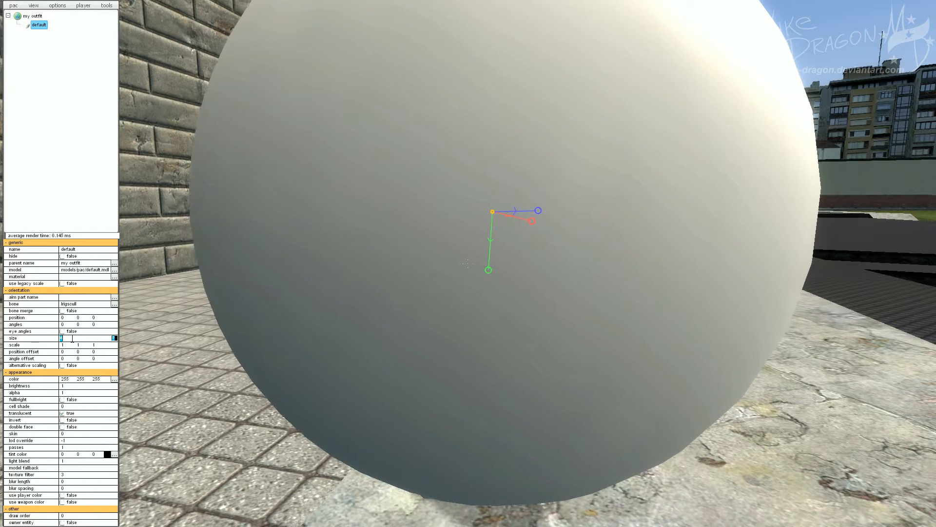
text(-)
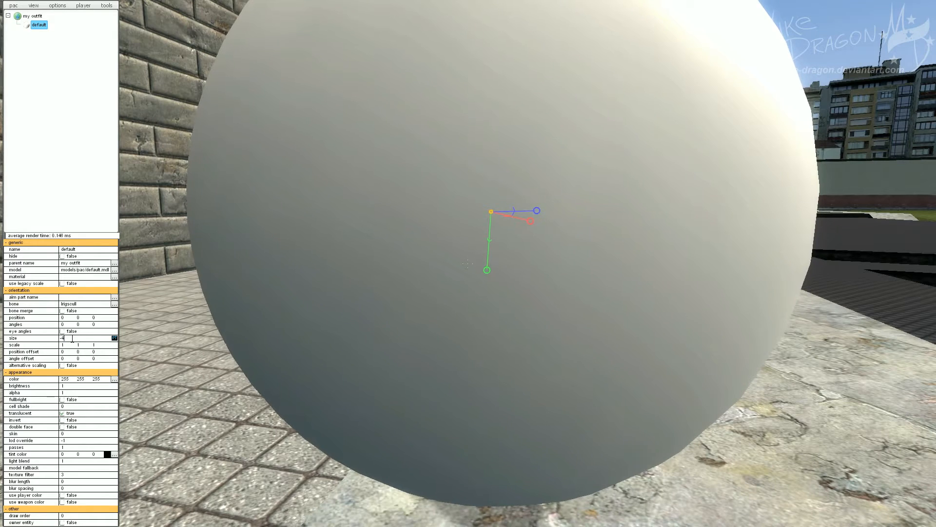
text(4)
key(Return)
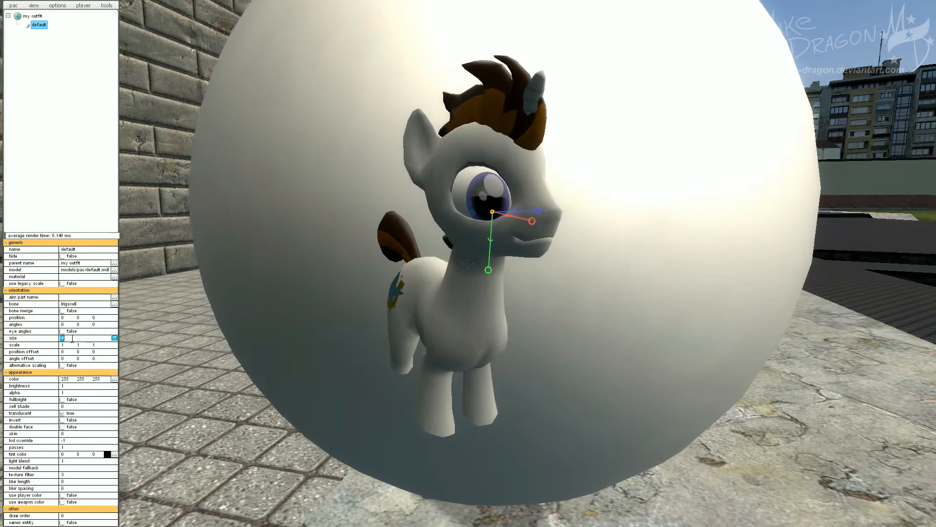
key(Return)
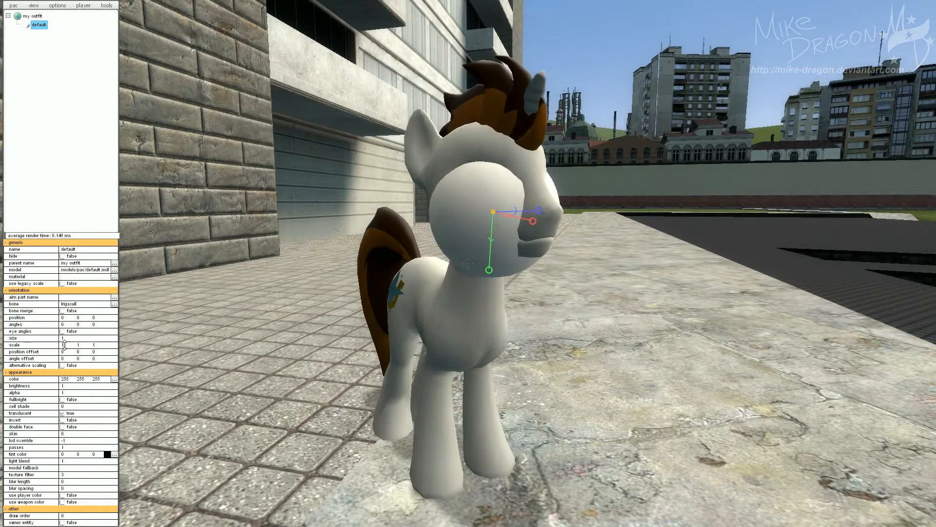
Try stretching the model part's scale to 1.7, 1, 2.5, then reset it to 1 1 1.
drag(65, 345, 69, 342)
drag(257, 316, 356, 313)
key(d)
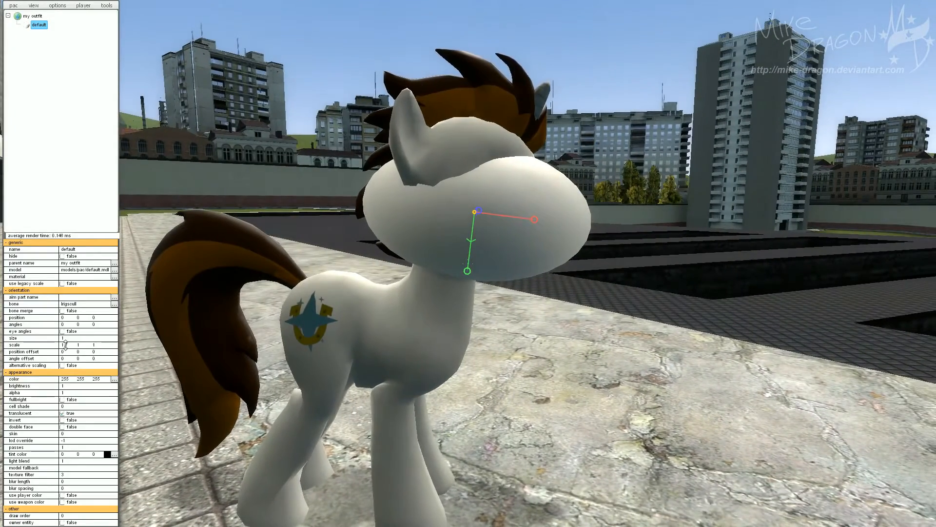
mouse_move(65, 344)
mouse_down()
mouse_move(79, 335)
mouse_move(80, 345)
mouse_up()
key(d)
drag(205, 329, 100, 337)
key(d)
drag(250, 338, 225, 336)
key(a)
key(d)
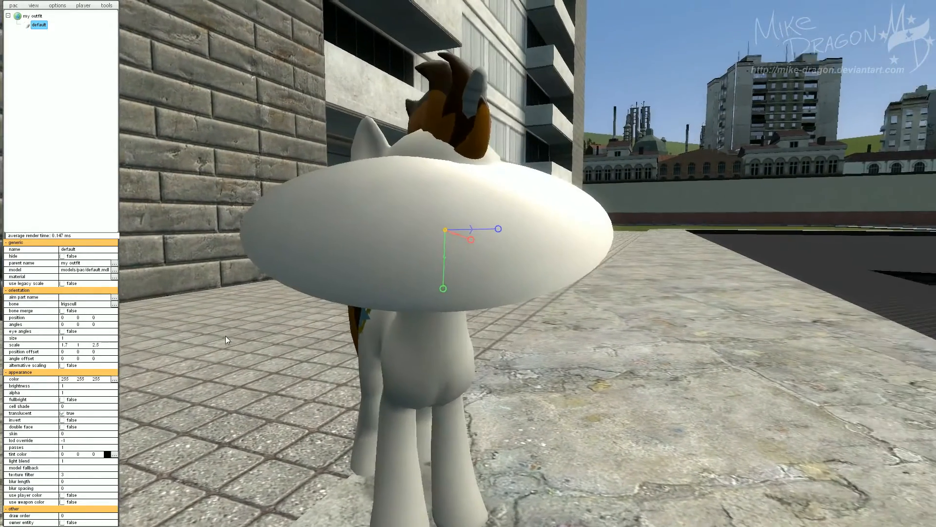
drag(97, 345, 101, 353)
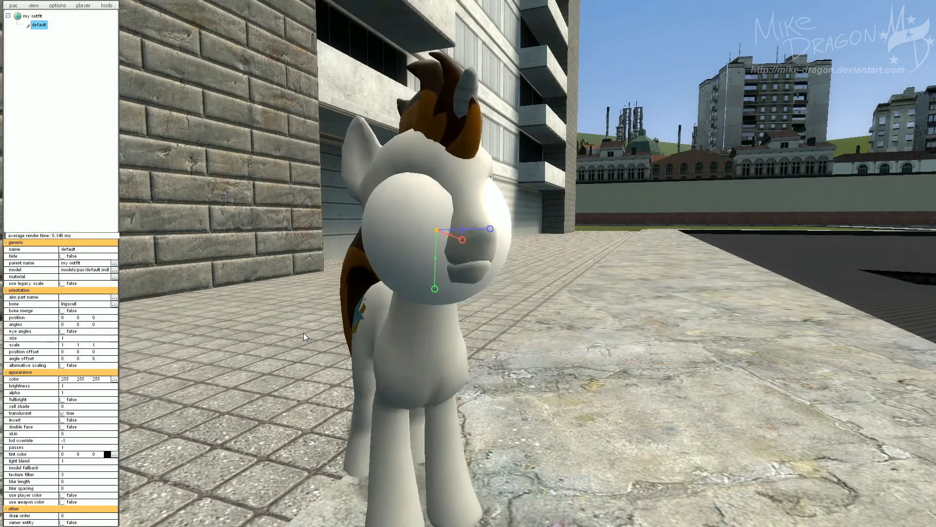
Try moving the model part around with its gizmo axis handles.
drag(304, 332, 298, 369)
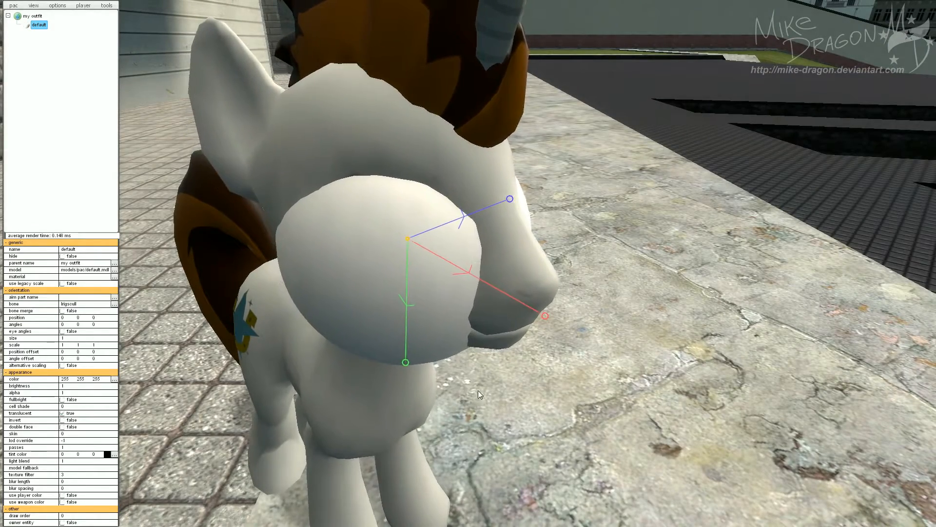
drag(478, 390, 544, 370)
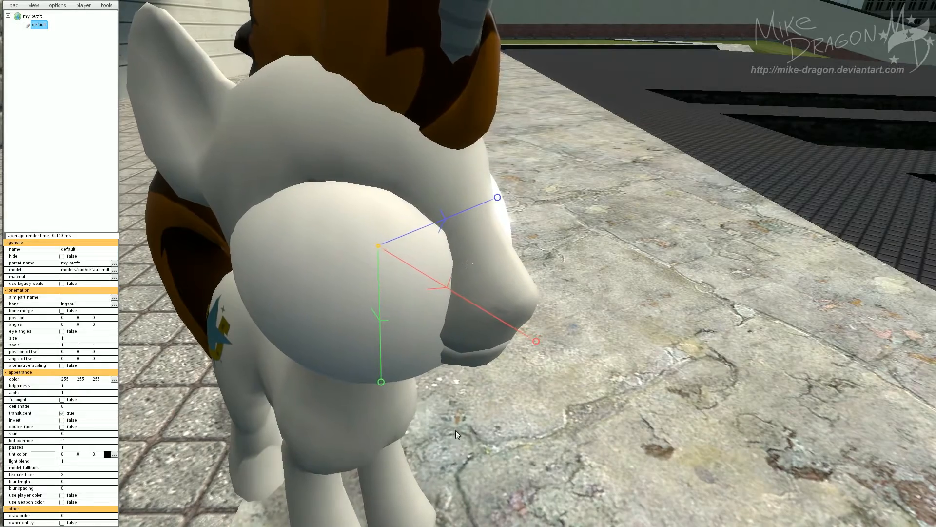
key(s)
drag(456, 430, 460, 388)
key(w)
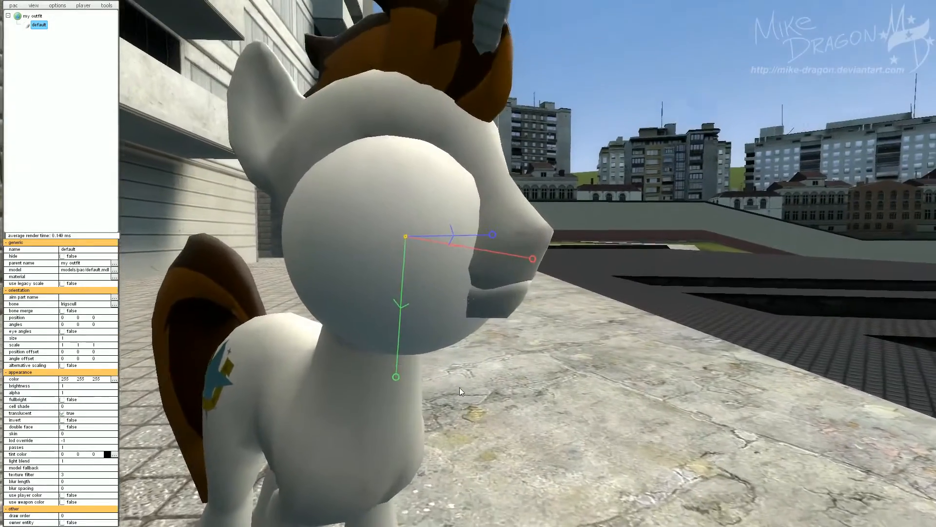
key(s)
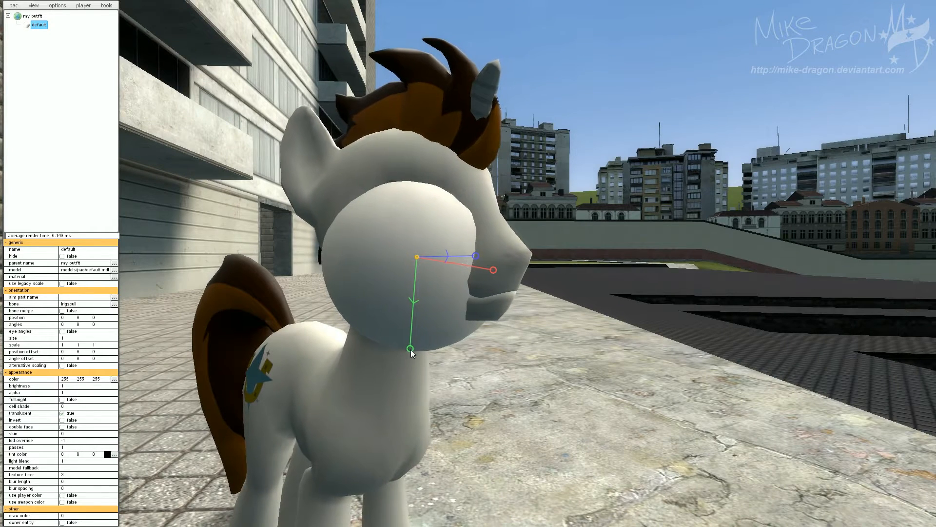
mouse_move(408, 351)
mouse_down()
mouse_move(405, 383)
mouse_move(410, 220)
mouse_move(408, 402)
mouse_move(398, 259)
mouse_move(388, 248)
mouse_move(390, 374)
mouse_move(395, 307)
mouse_move(414, 340)
mouse_up()
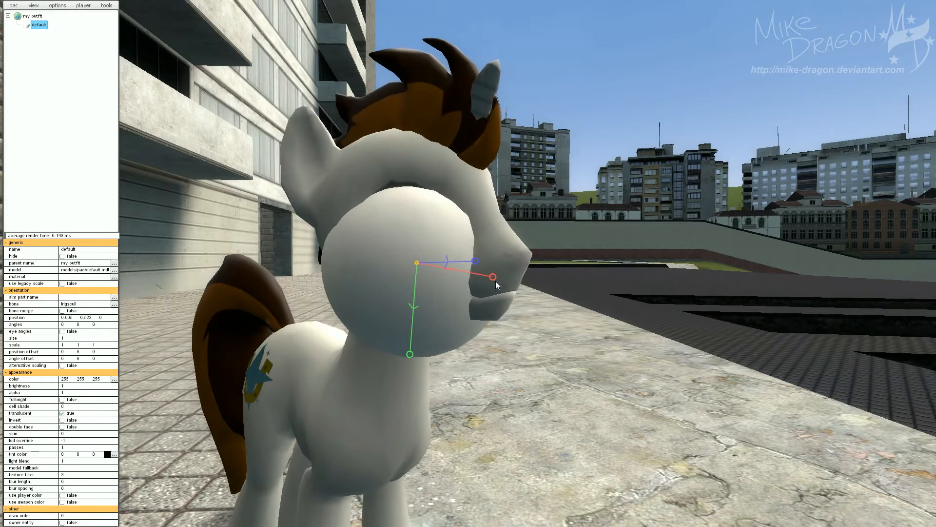
drag(496, 282, 449, 296)
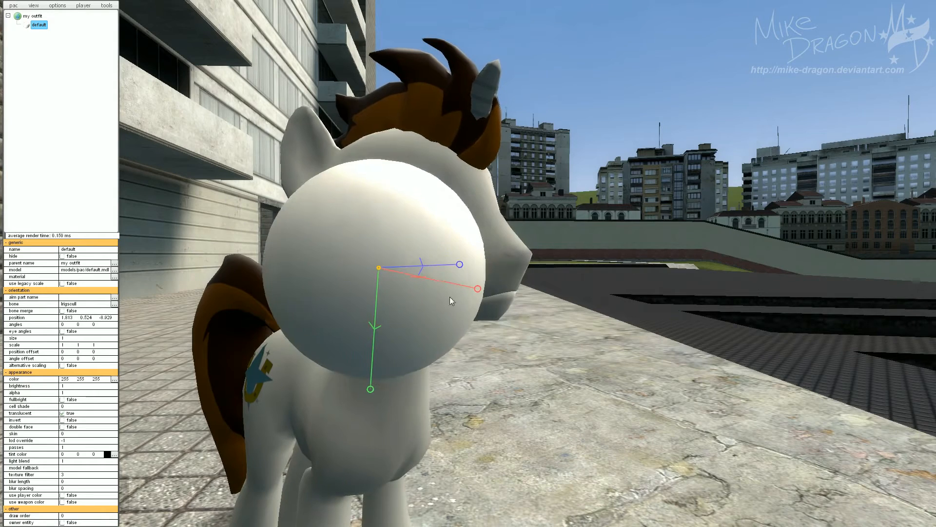
drag(370, 394, 392, 395)
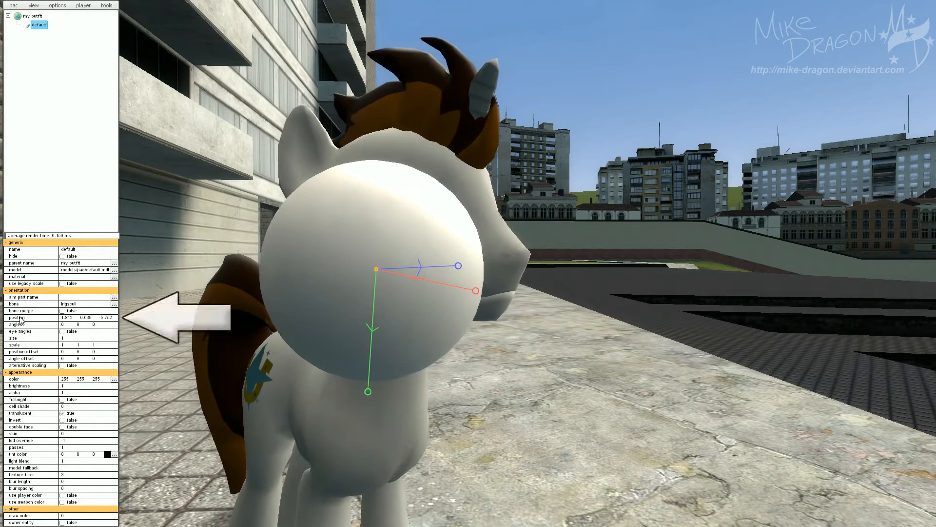
Reset the model part's position to 0 0 0.
double_click(67, 317)
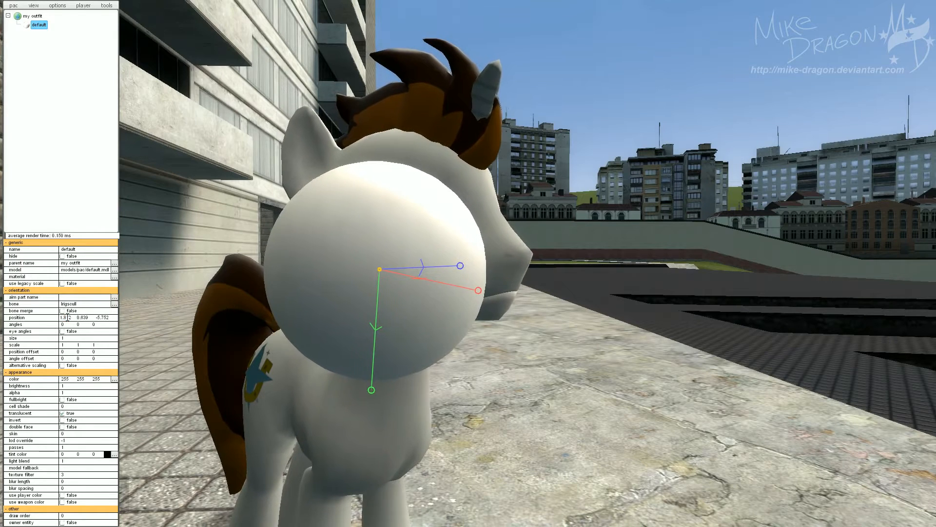
text(0)
key(Return)
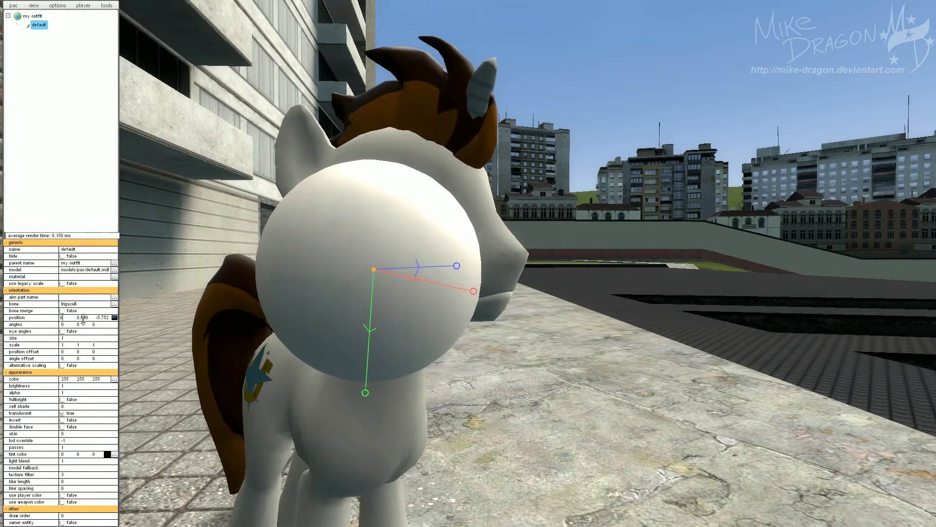
double_click(82, 319)
text(0)
double_click(98, 318)
text(0)
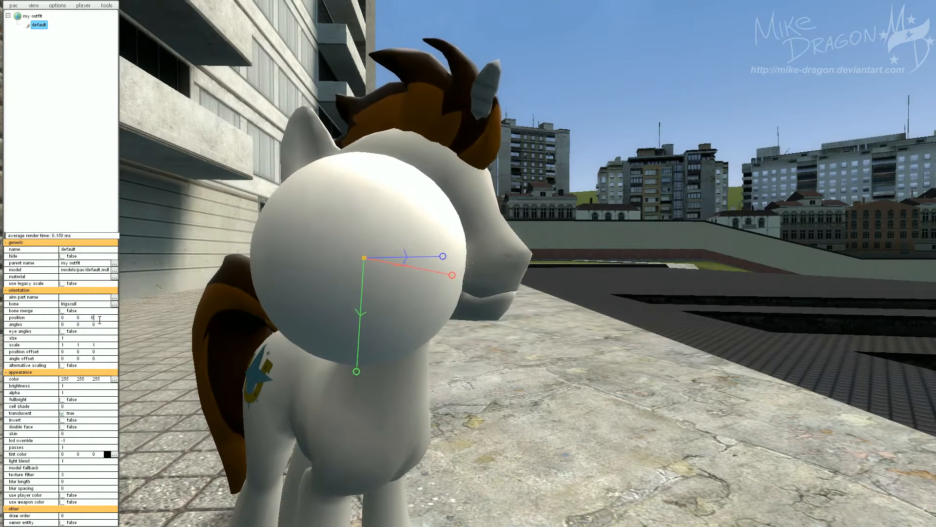
key(Return)
Move the model part backward along its red axis to a position of about -2.145, 0, 0.
drag(553, 382, 531, 385)
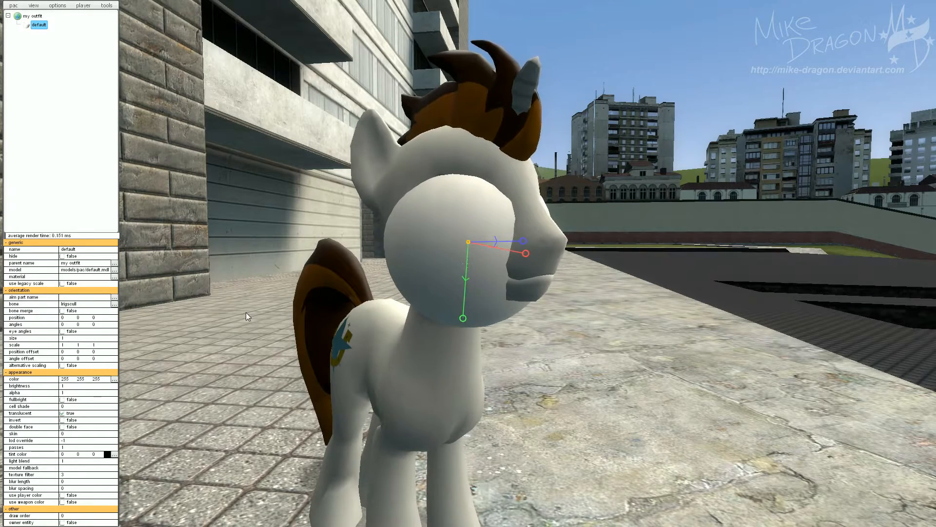
drag(325, 316, 479, 269)
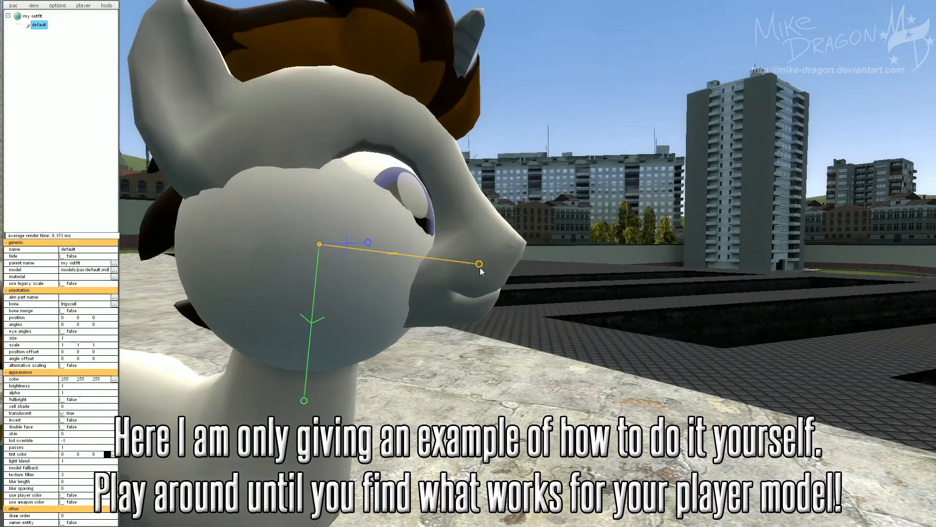
drag(480, 267, 480, 267)
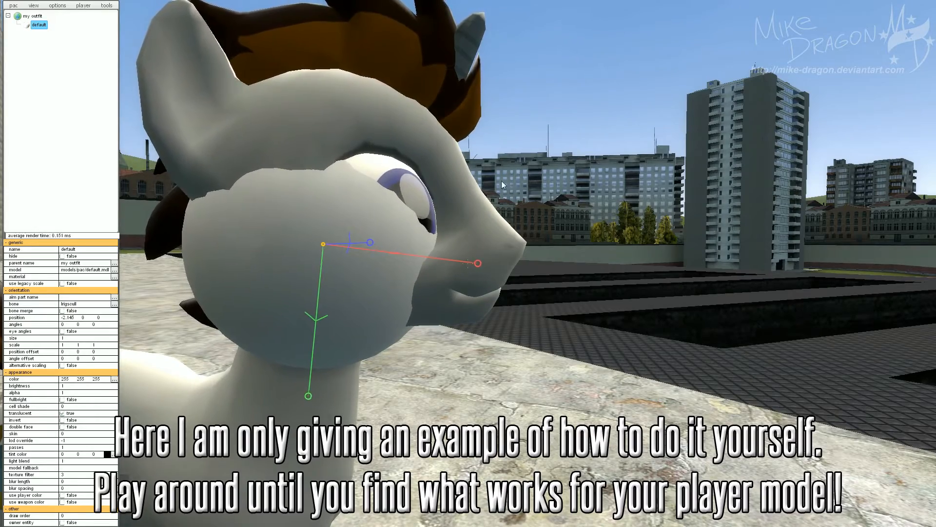
Toggle the player's T pose on and off to check the model part's placement.
key(s)
drag(502, 181, 444, 193)
key(w)
key(s)
drag(444, 193, 458, 197)
click(84, 6)
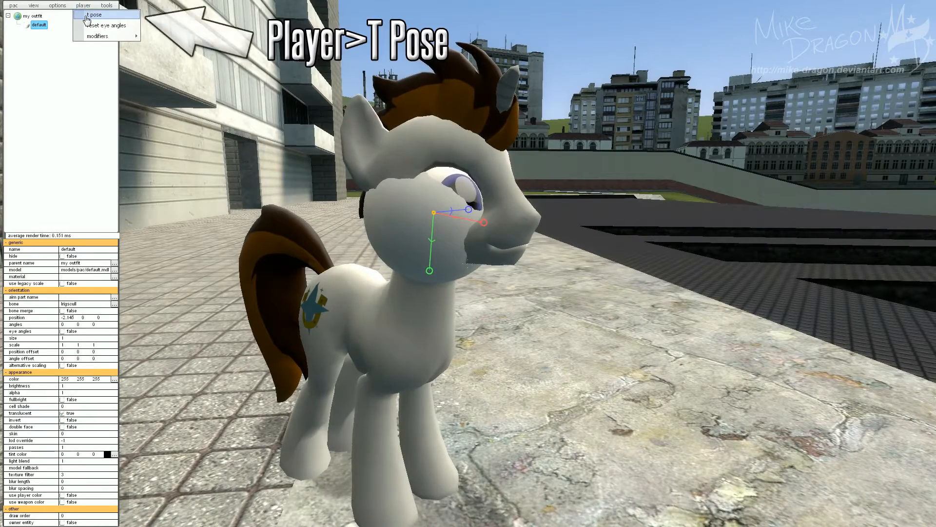
click(88, 15)
drag(307, 199, 292, 223)
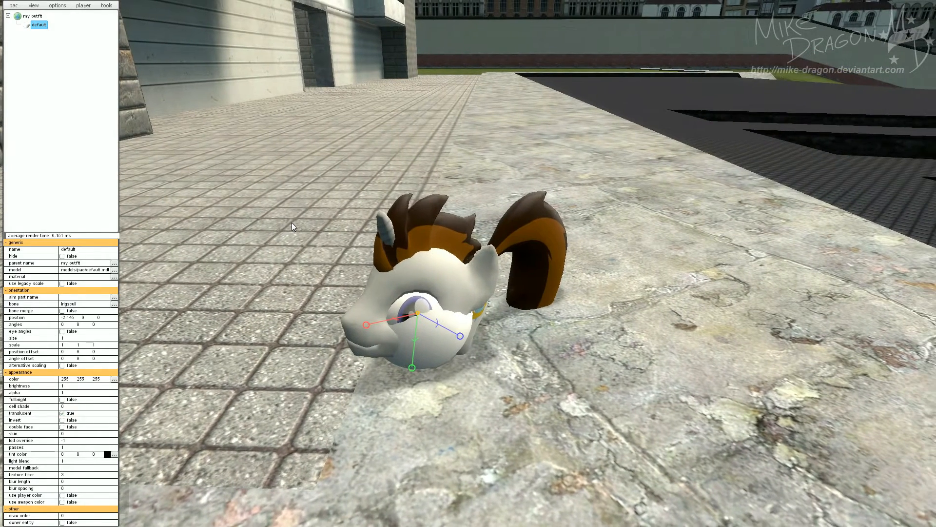
click(84, 6)
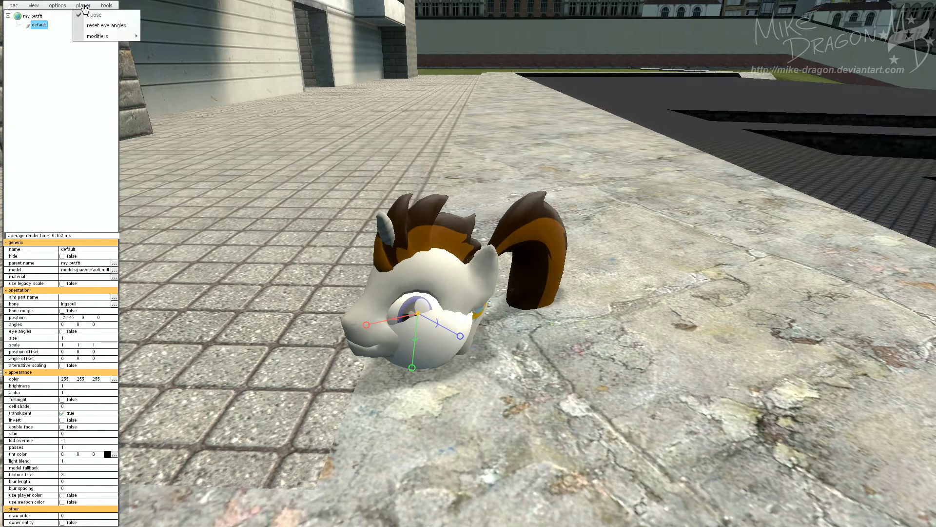
click(87, 15)
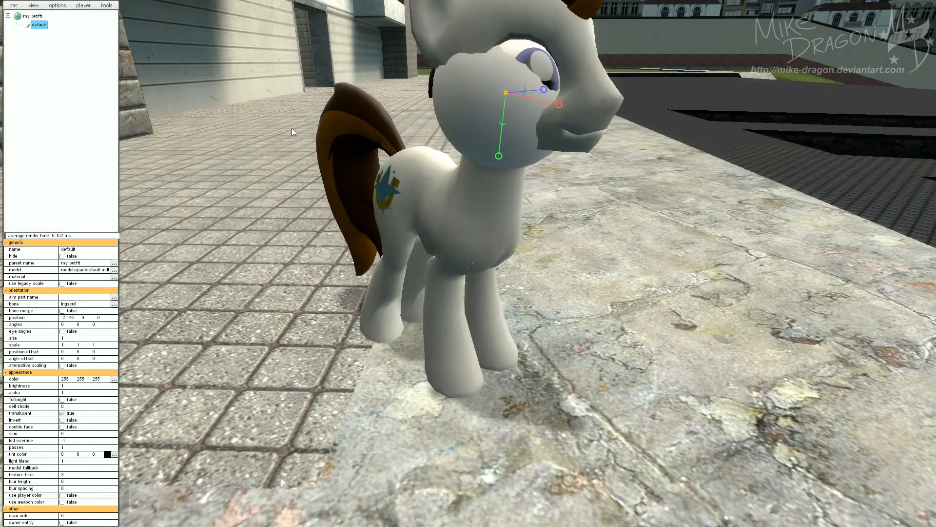
Move the model part down along its green axis to a position of about -2.121, -1.281, 0.
drag(385, 178, 457, 138)
key(w)
key(w)
drag(548, 206, 554, 228)
key(w)
key(w)
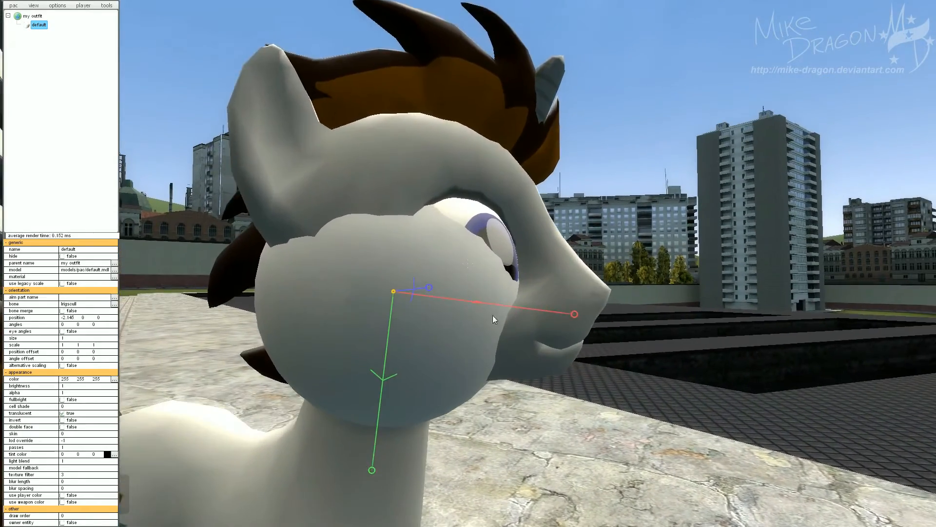
drag(366, 475, 367, 451)
drag(579, 296, 578, 294)
drag(570, 369, 487, 374)
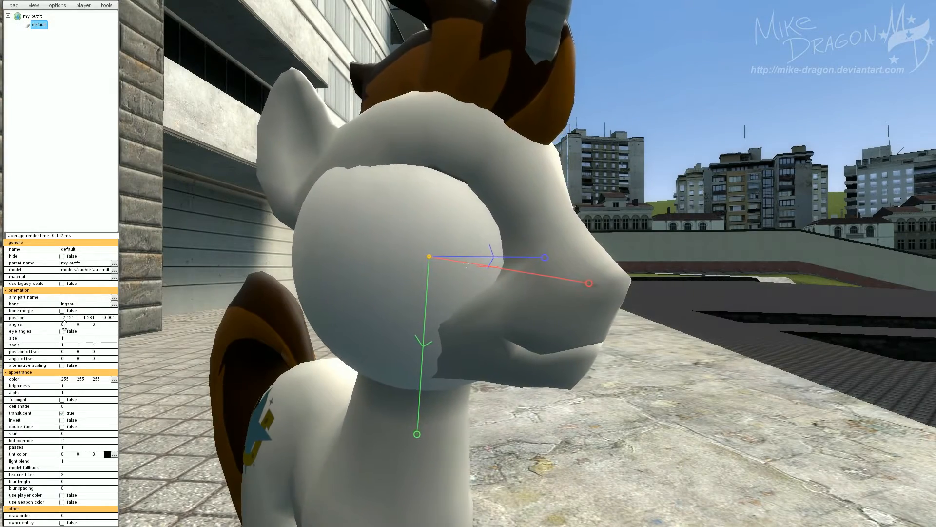
Set the model part's X scale to 0.9.
drag(186, 324, 254, 324)
key(s)
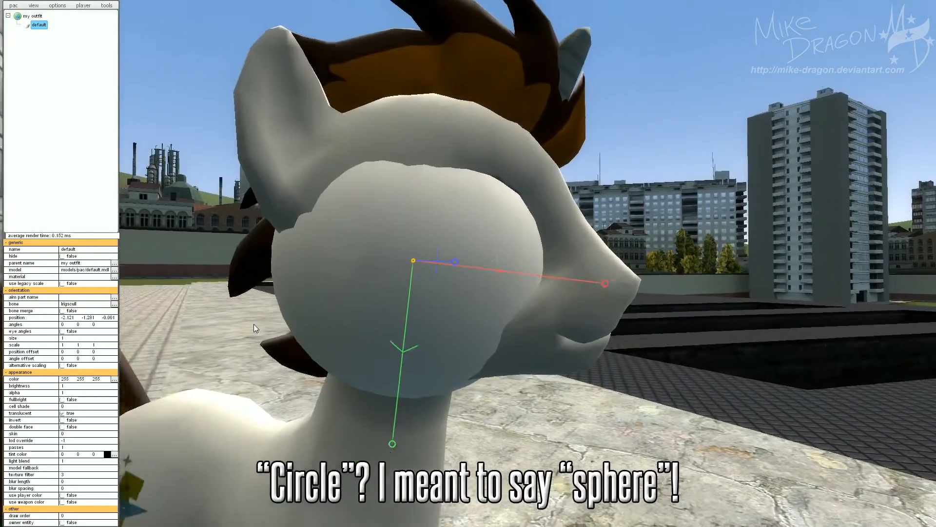
key(a)
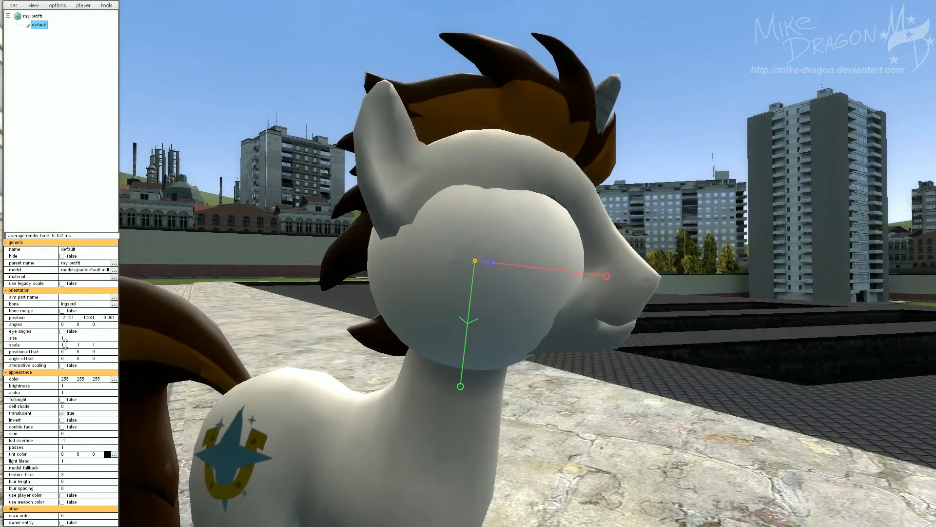
scroll(65, 345, down, 6)
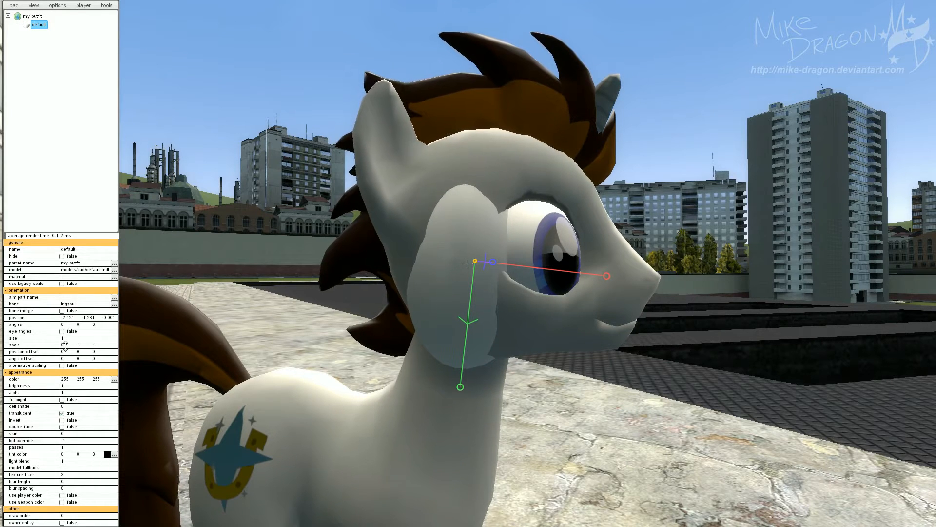
double_click(65, 345)
text(1)
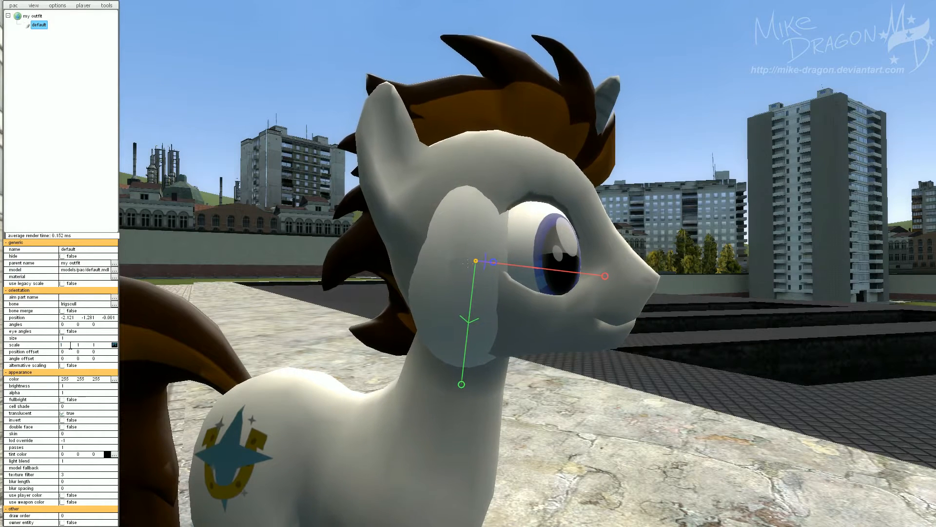
key(Return)
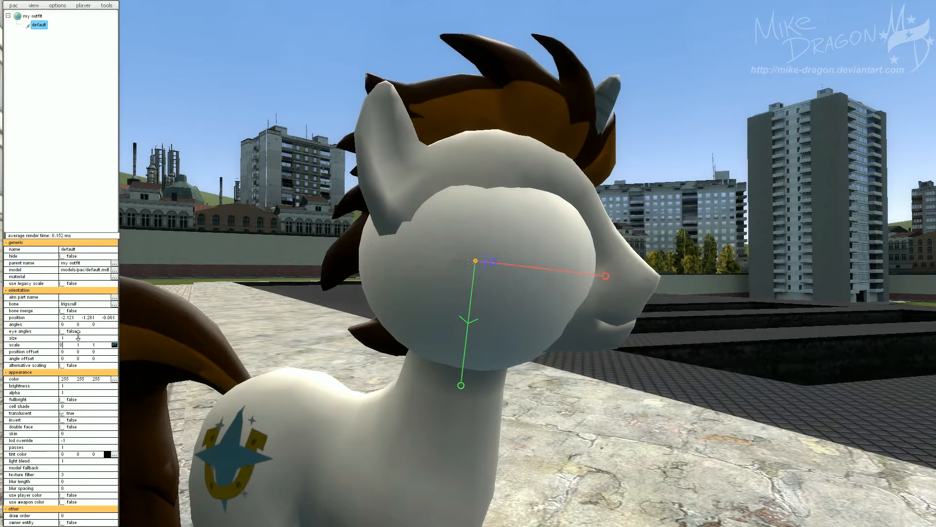
key(Return)
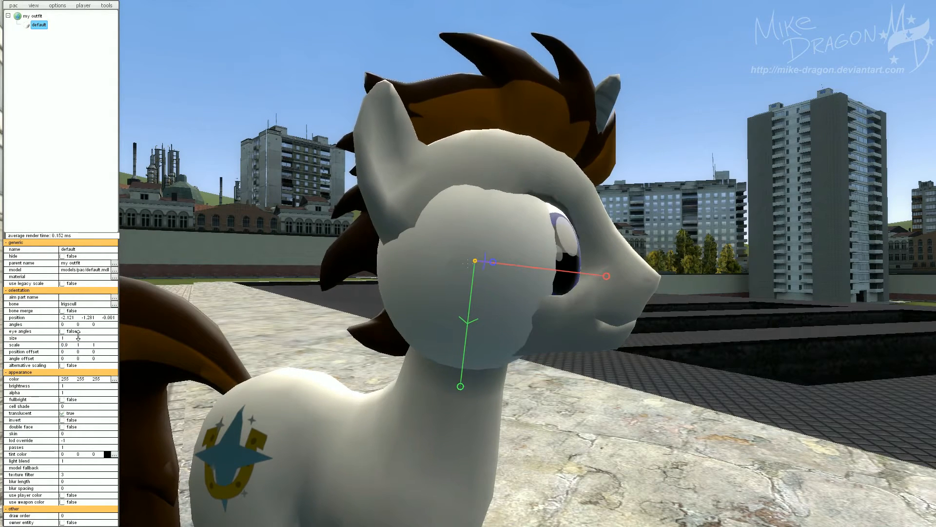
Move the model part forward along its red axis to a position of about -1.36, -1.281, 0.
drag(537, 357, 535, 357)
key(w)
key(d)
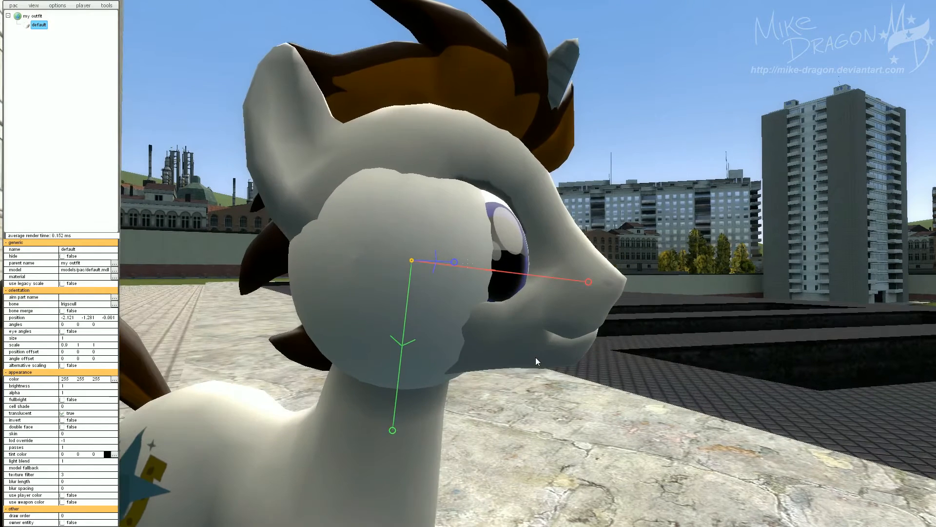
drag(590, 281, 604, 290)
Set the model part's Z scale to 0.9 and shift it along its blue axis to about 0.15.
drag(633, 381, 490, 382)
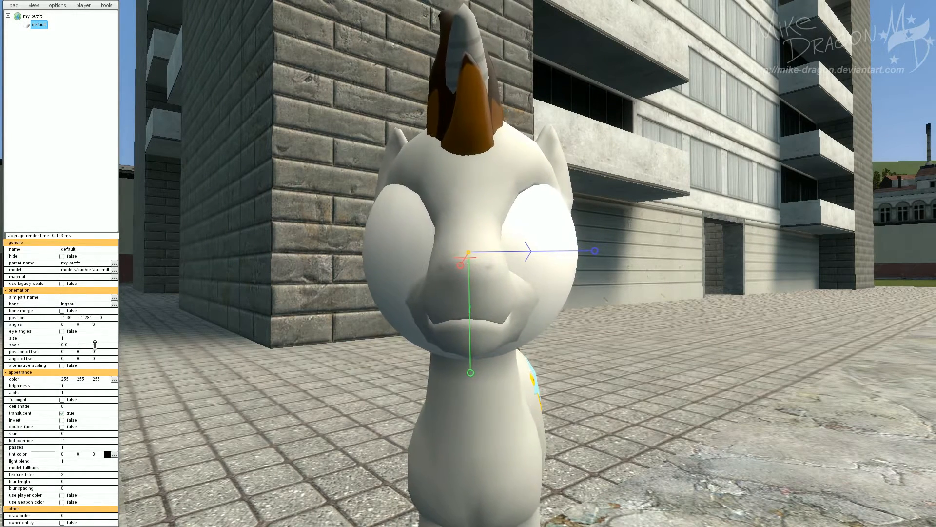
drag(95, 345, 95, 344)
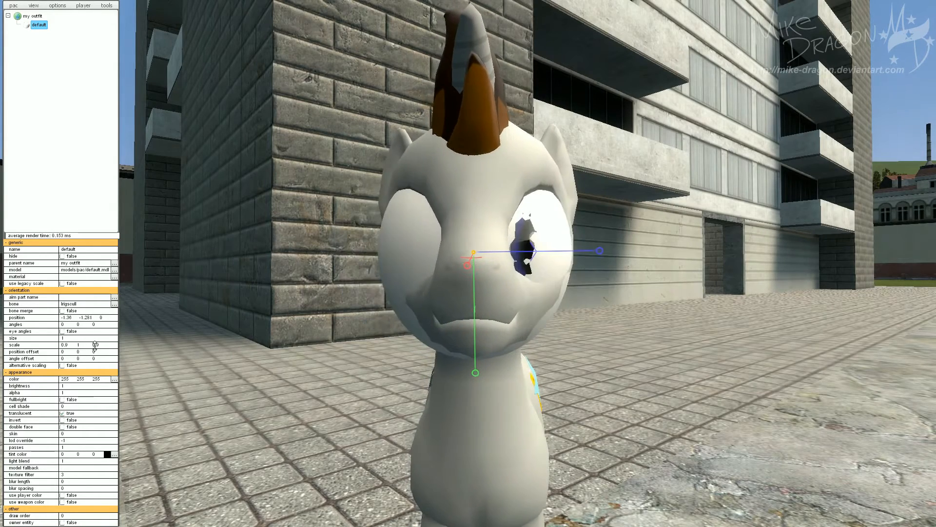
double_click(95, 345)
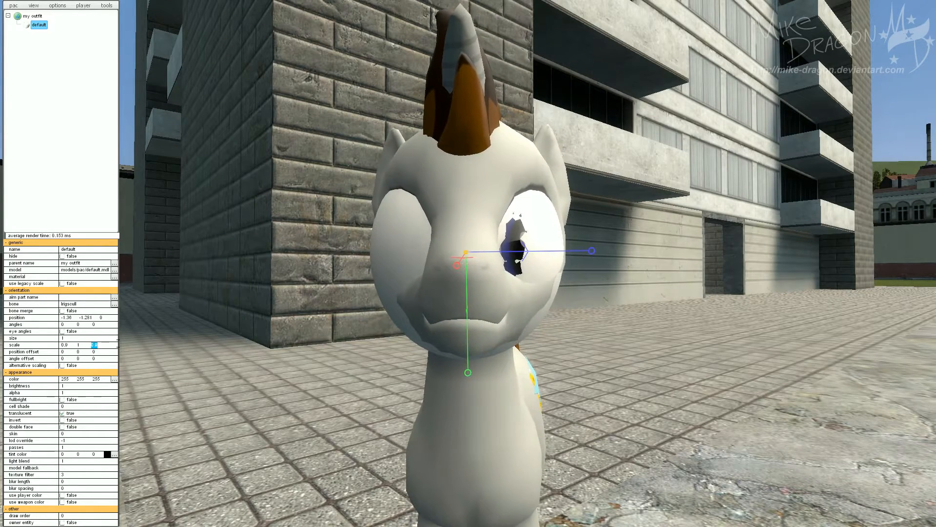
key(Return)
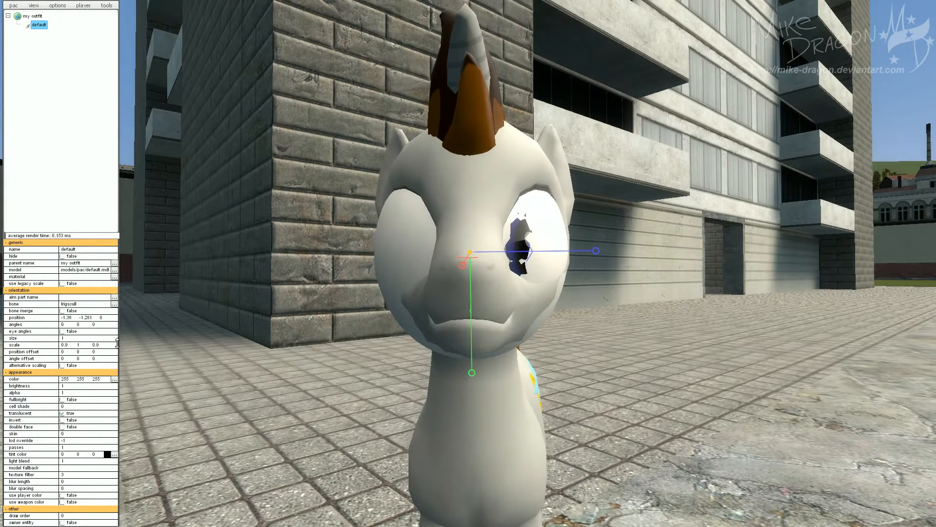
click(599, 252)
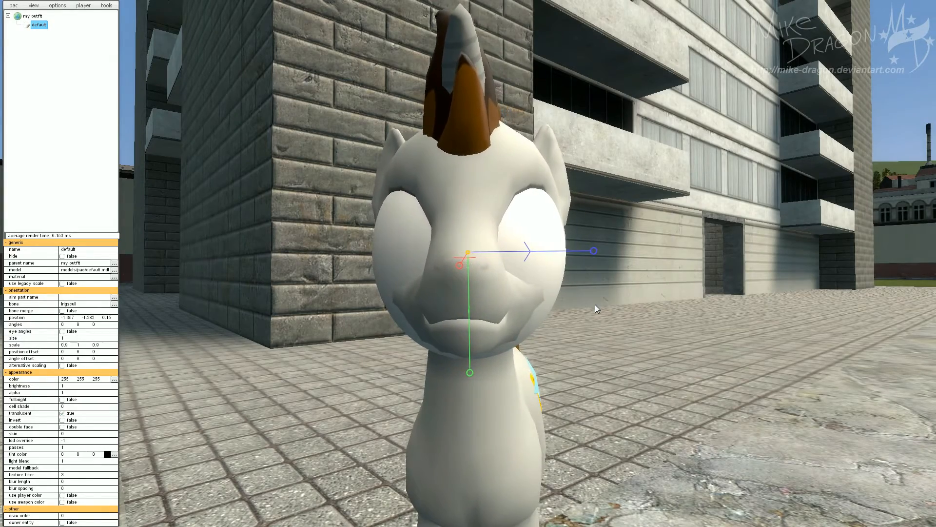
Set the model part's Y scale to 0.9.
key(d)
key(w)
drag(595, 304, 699, 306)
key(s)
key(w)
key(a)
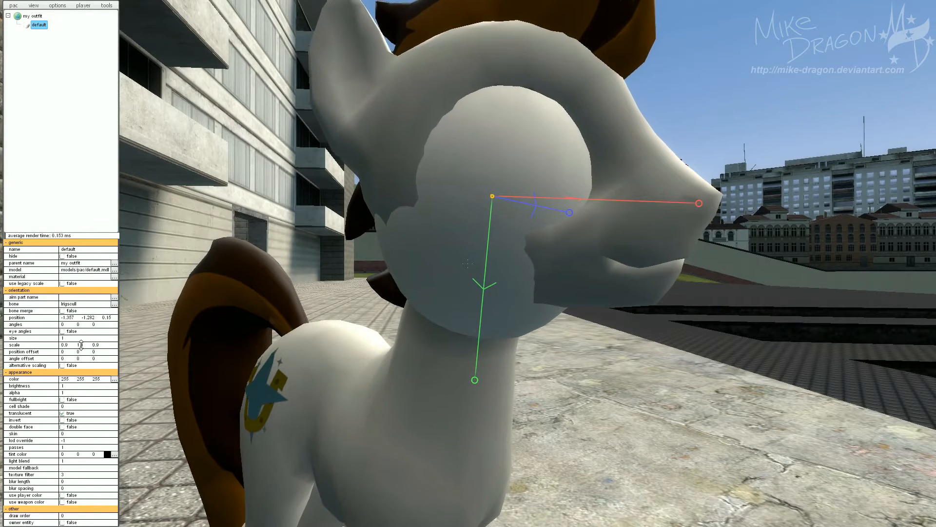
drag(81, 344, 83, 346)
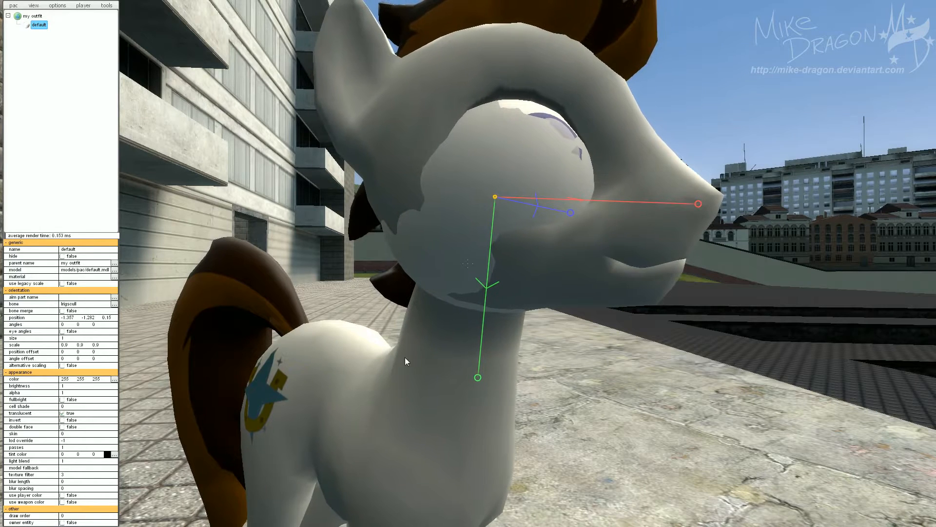
Move the model part down along its green axis and set its Y scale to 0.8.
drag(480, 376, 332, 394)
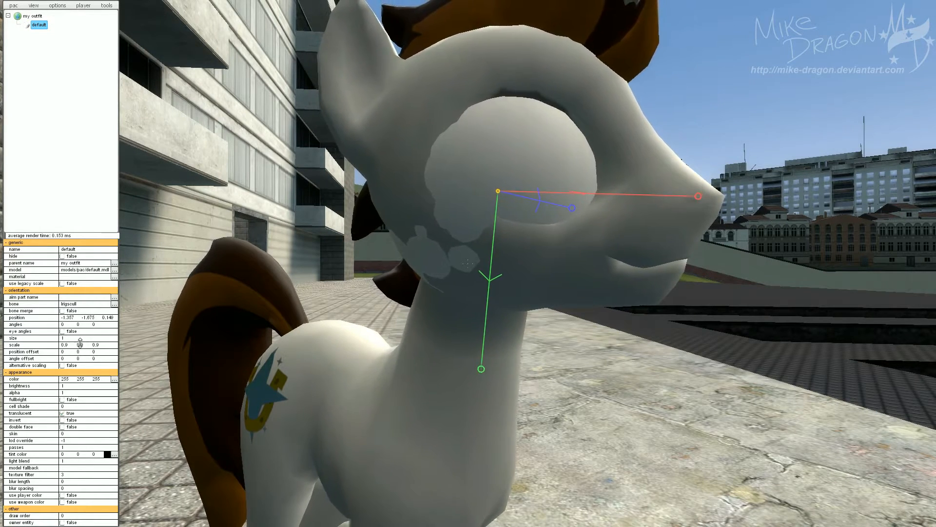
text(0)
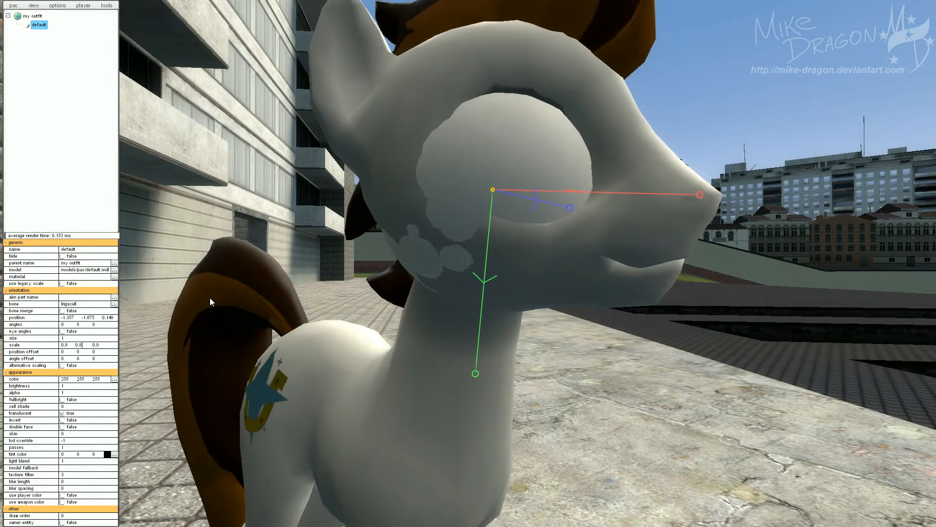
text(.8)
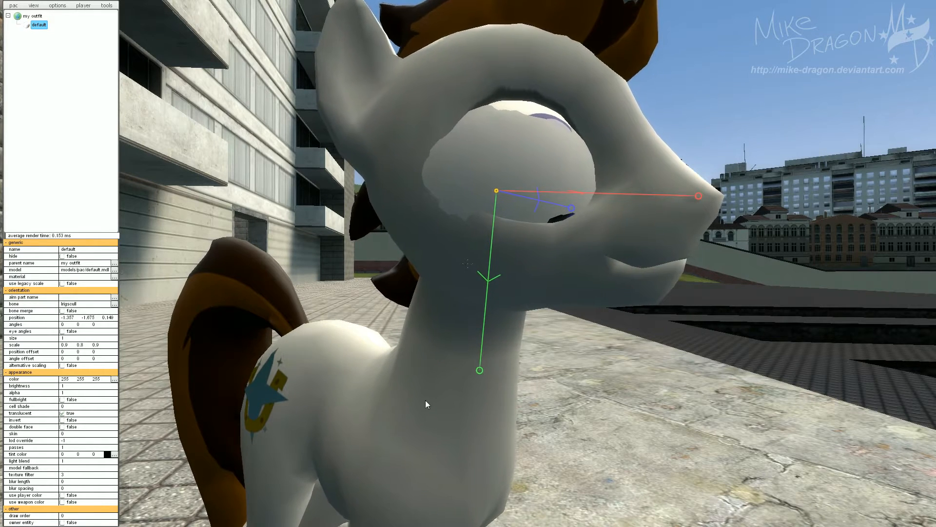
Nudge the model part along its green and red axes to a position of about -1.69, -2.02, 0.15.
drag(477, 376, 479, 369)
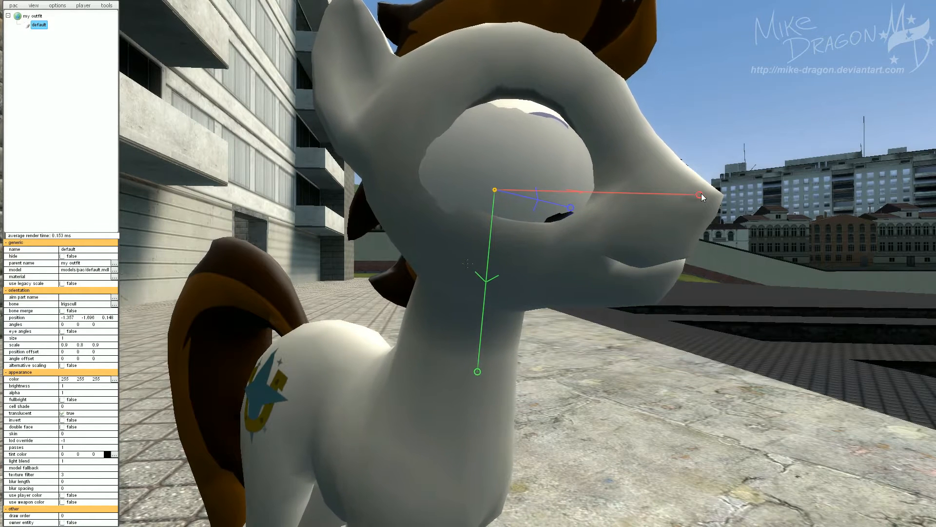
drag(707, 197, 695, 200)
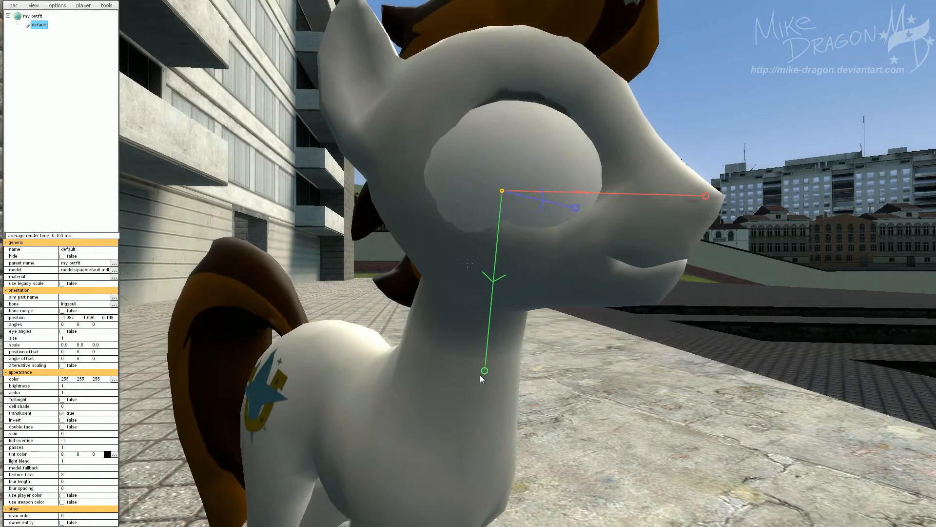
drag(485, 370, 485, 369)
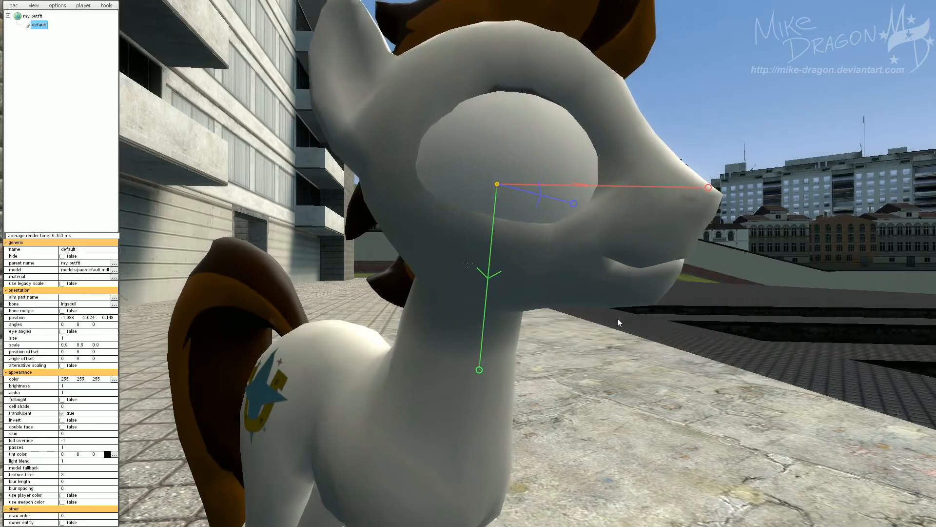
Try a Y scale of 0.5 for the model part.
drag(618, 320, 574, 322)
key(s)
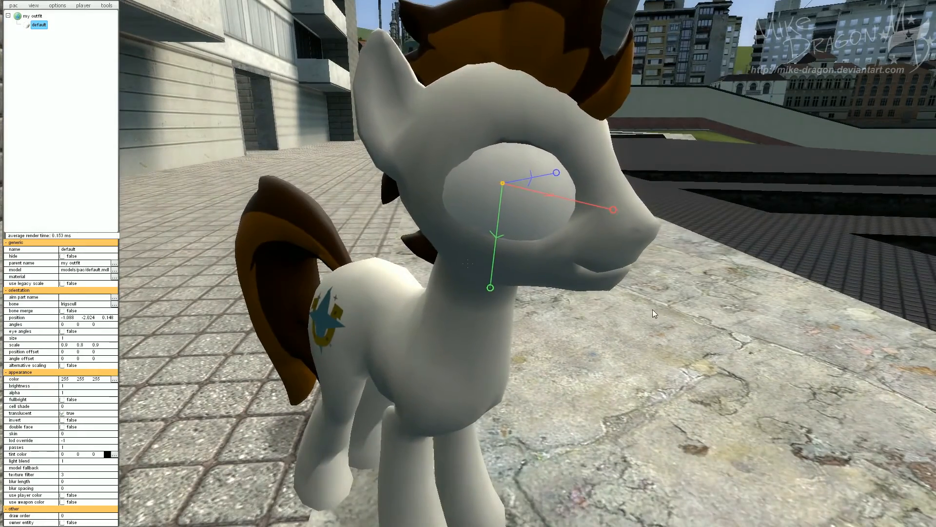
key(d)
drag(653, 309, 524, 309)
key(s)
key(a)
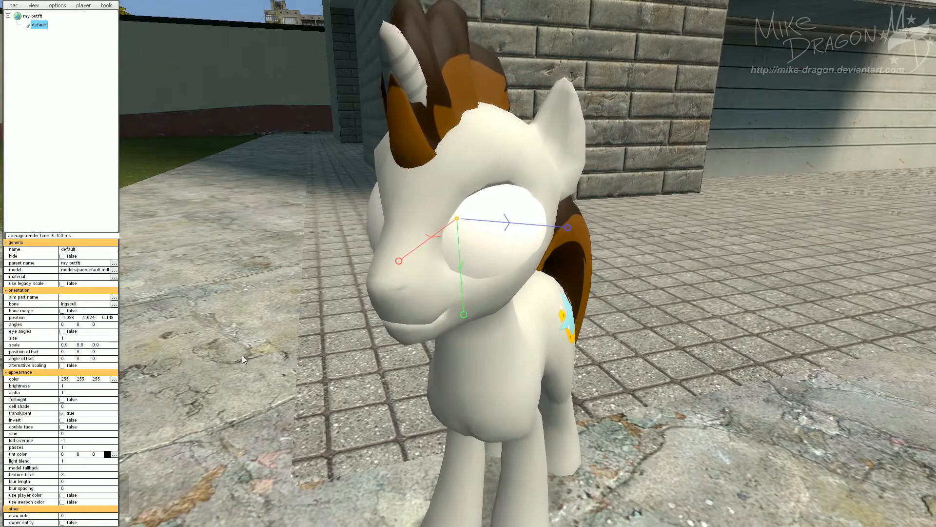
drag(402, 348, 212, 352)
key(w)
key(d)
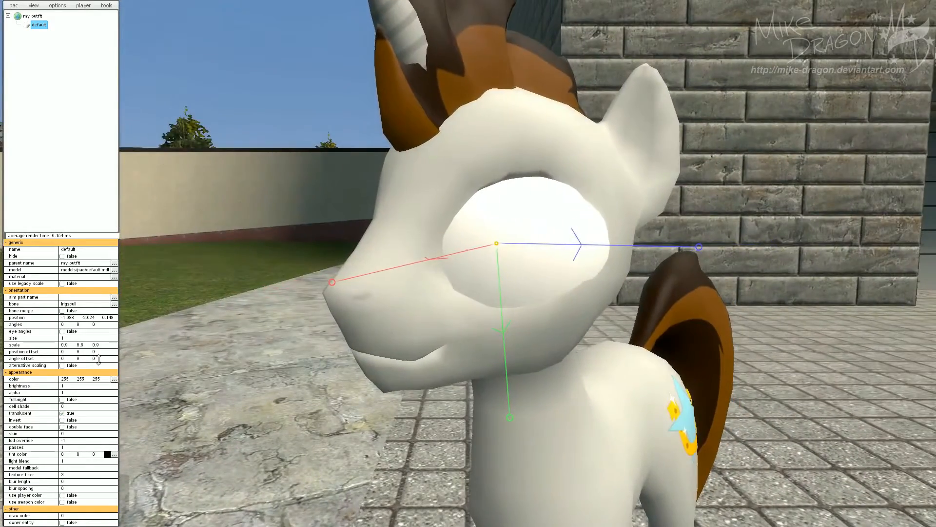
double_click(79, 345)
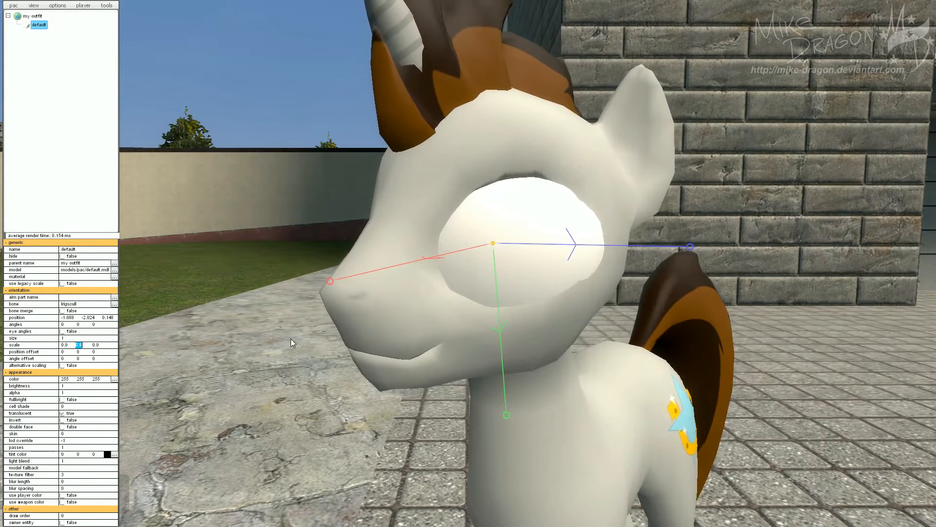
text(0.)
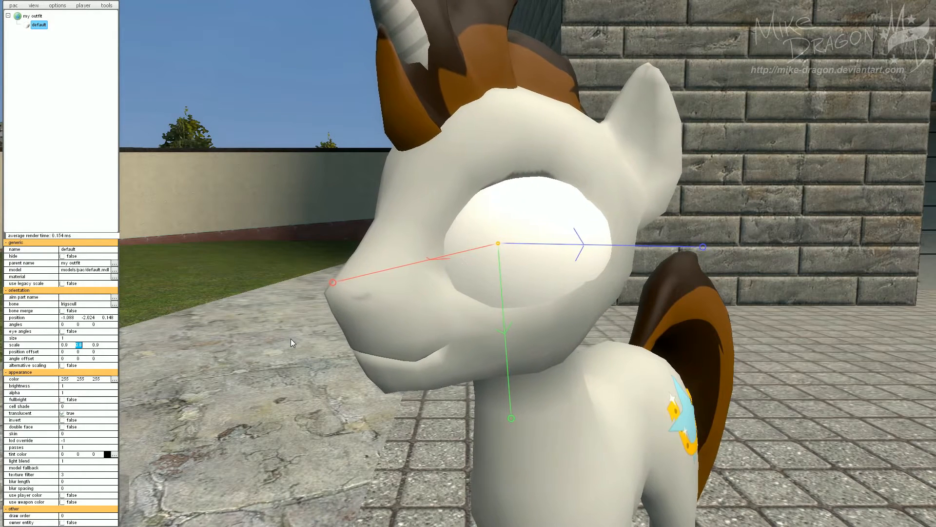
text(5)
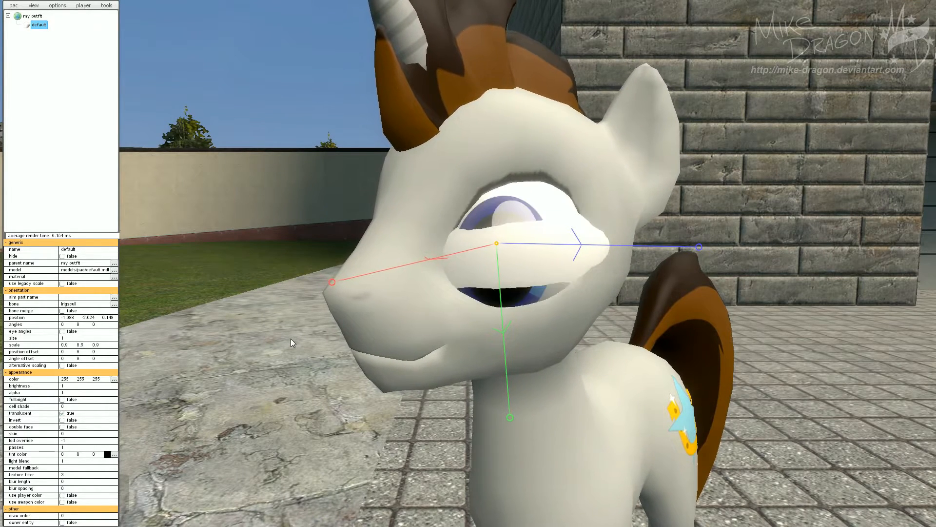
click(82, 344)
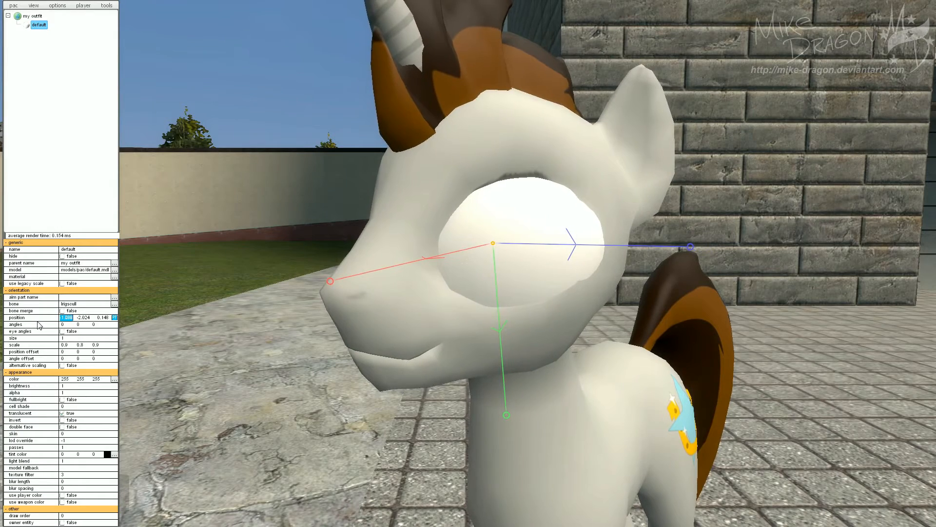
Set the model part's position to -0.515, -1.933, 0.184 and its angles to 0, -90, 0.
text(-0.515 -1933 0.)
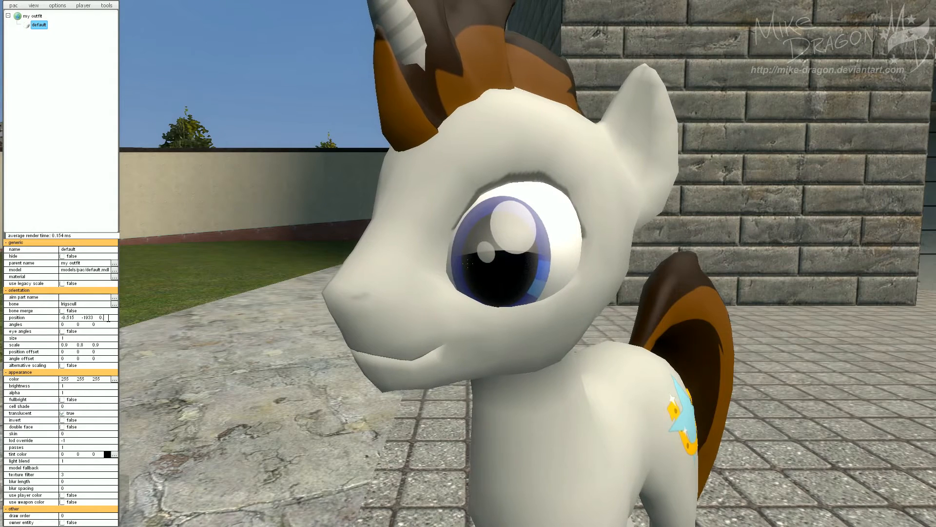
text(184)
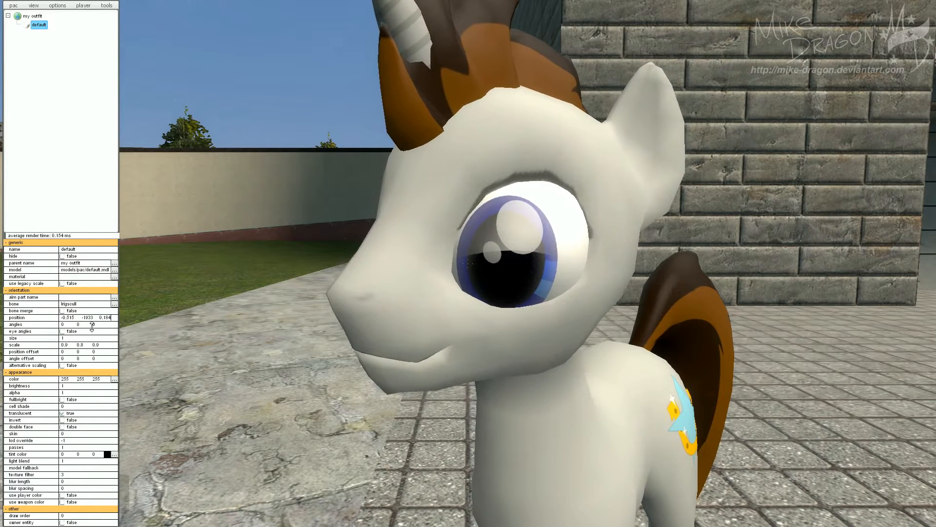
click(62, 324)
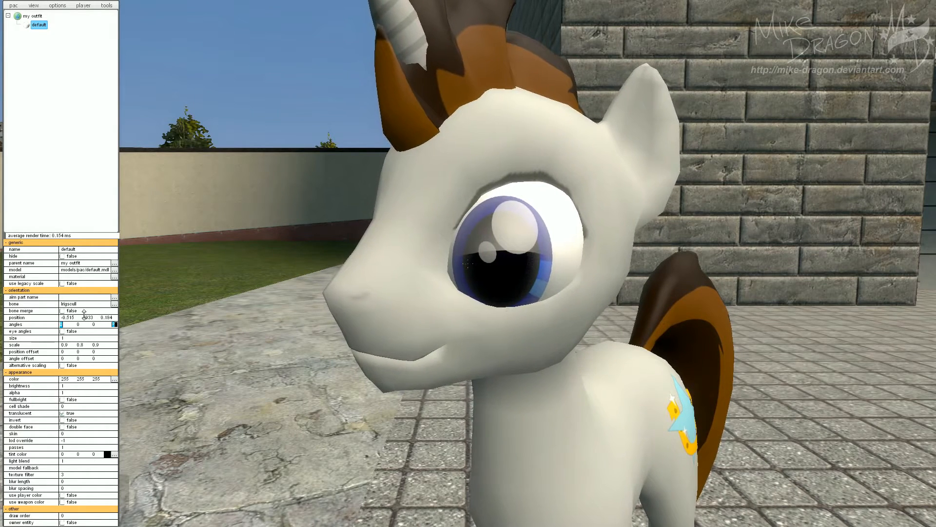
text(-90)
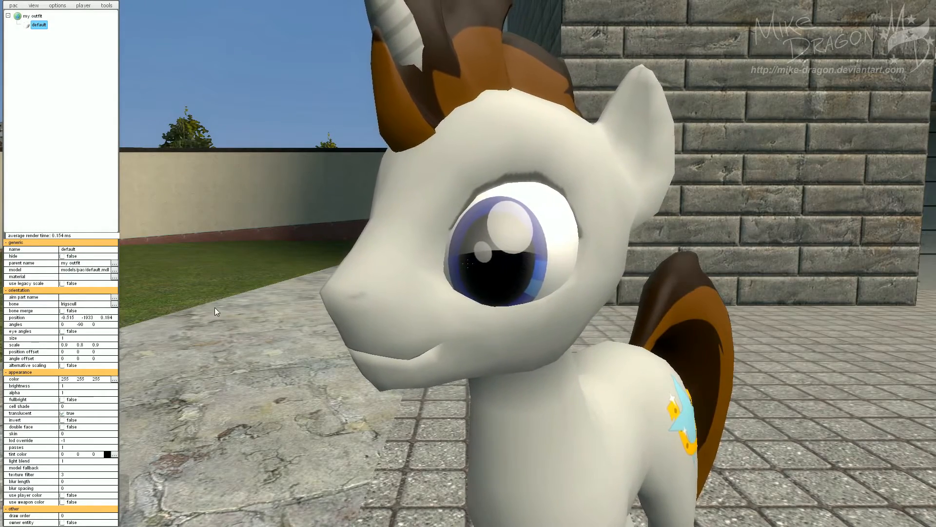
Set the model part's size to 0.9 and its Z scale to 0.95.
drag(214, 307, 364, 308)
key(w)
key(d)
key(w)
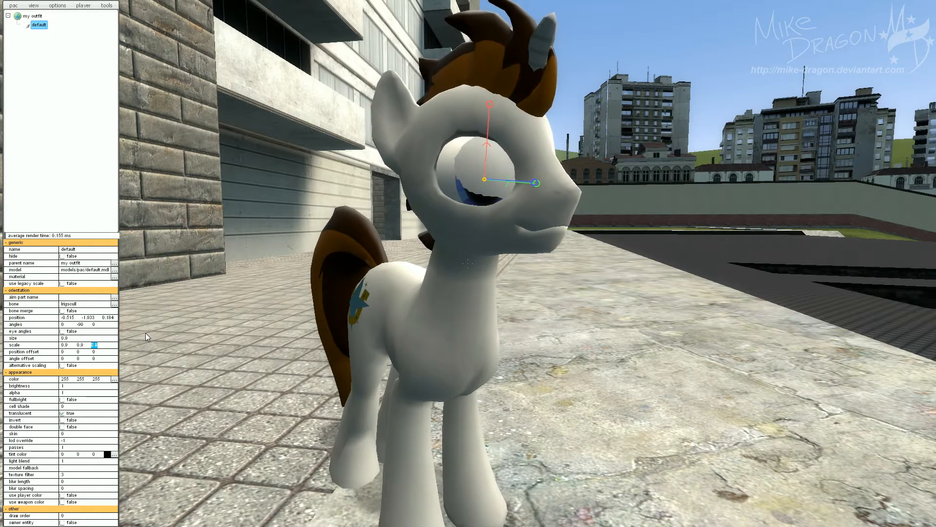
text(0.95)
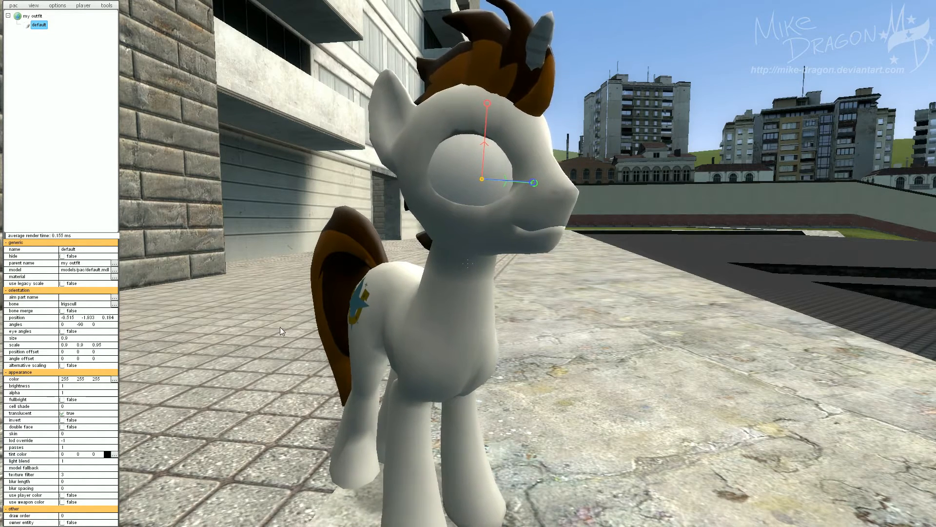
Add a clip part under the model part.
drag(382, 319, 338, 296)
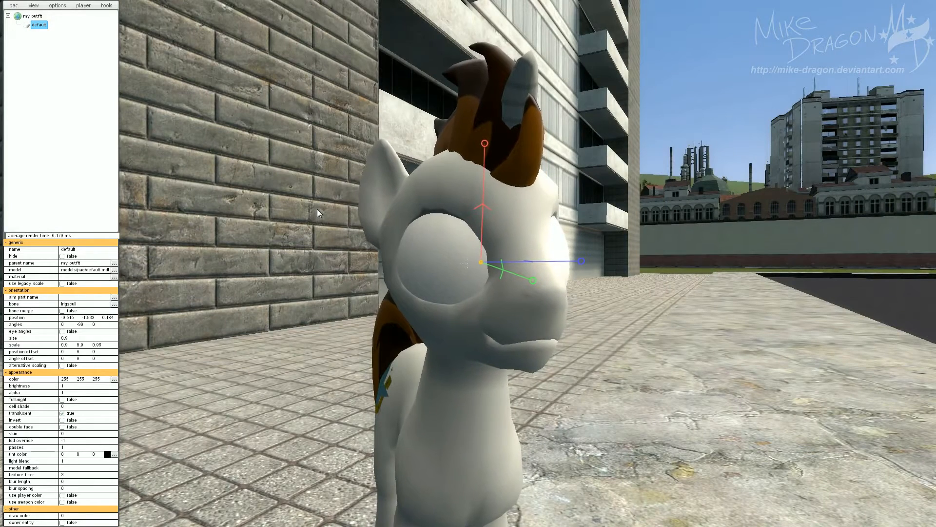
right_click(35, 29)
mouse_move(69, 90)
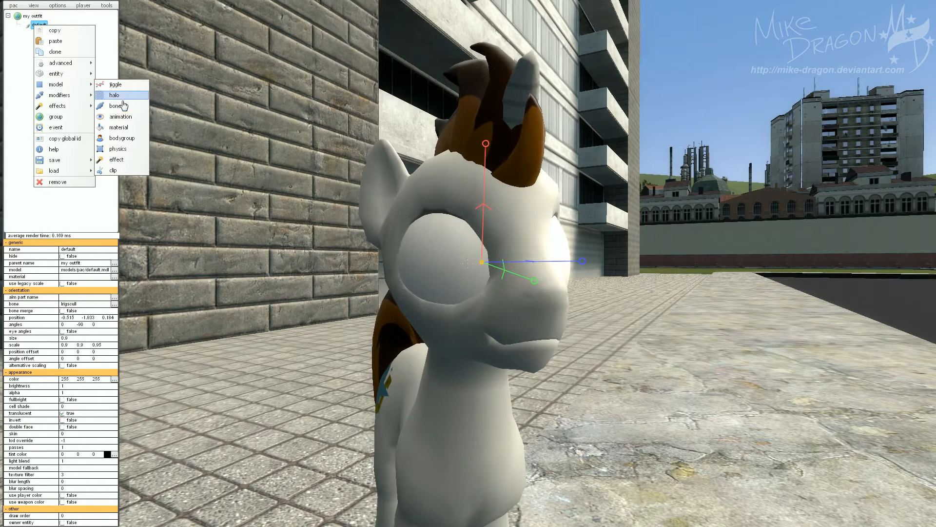
click(109, 172)
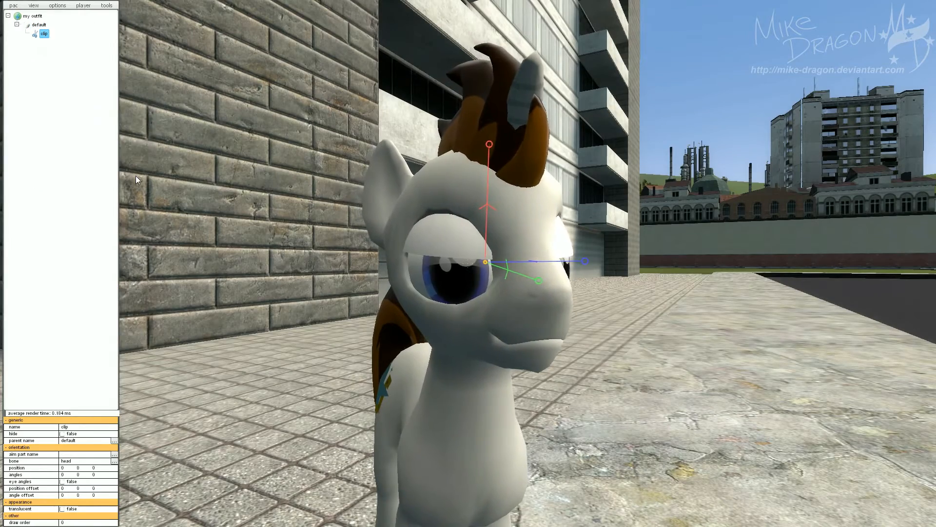
Drag the clip part up along its red axis to a position of about 2.95, 0, 0.
key(d)
mouse_move(375, 346)
mouse_down()
mouse_move(330, 365)
mouse_move(345, 332)
mouse_move(414, 330)
mouse_move(397, 356)
mouse_move(393, 334)
mouse_move(393, 348)
mouse_up()
key(a)
key(s)
key(s)
key(w)
key(s)
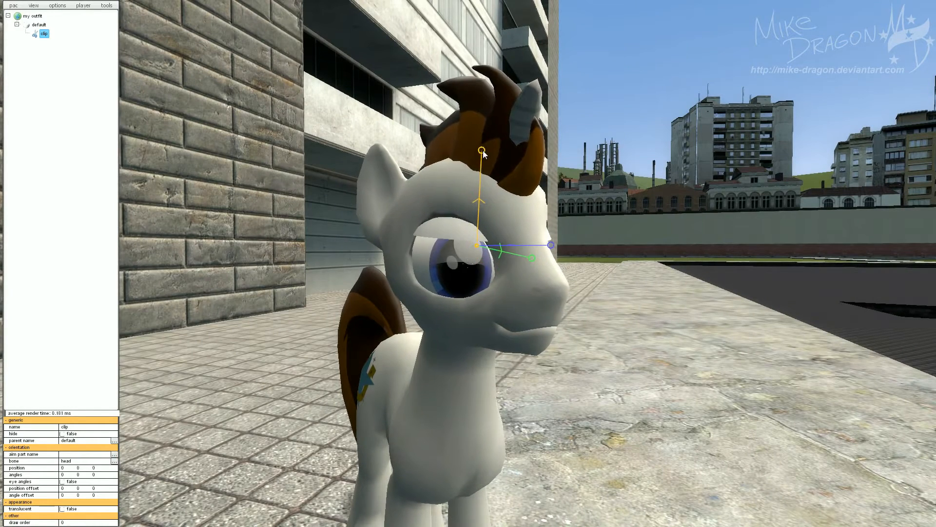
drag(481, 161, 487, 190)
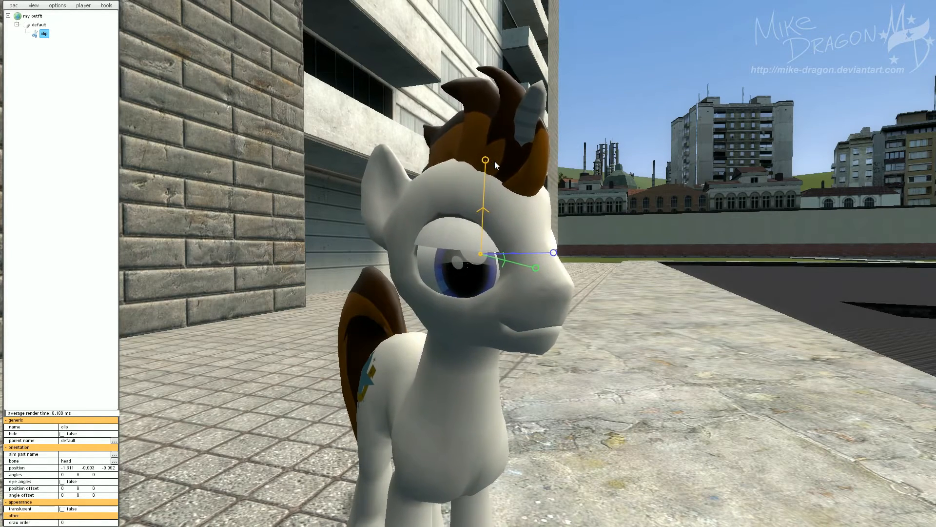
drag(486, 186, 488, 131)
Set the clip part's position to 5, -4.683, -0.002.
drag(609, 297, 761, 279)
key(d)
key(a)
key(w)
key(a)
key(w)
key(a)
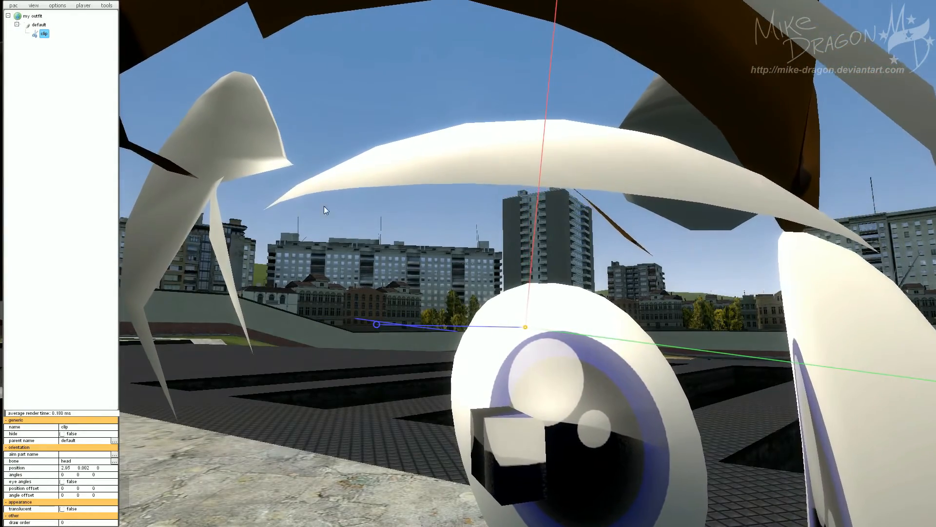
key(d)
drag(768, 273, 596, 286)
key(s)
key(a)
key(w)
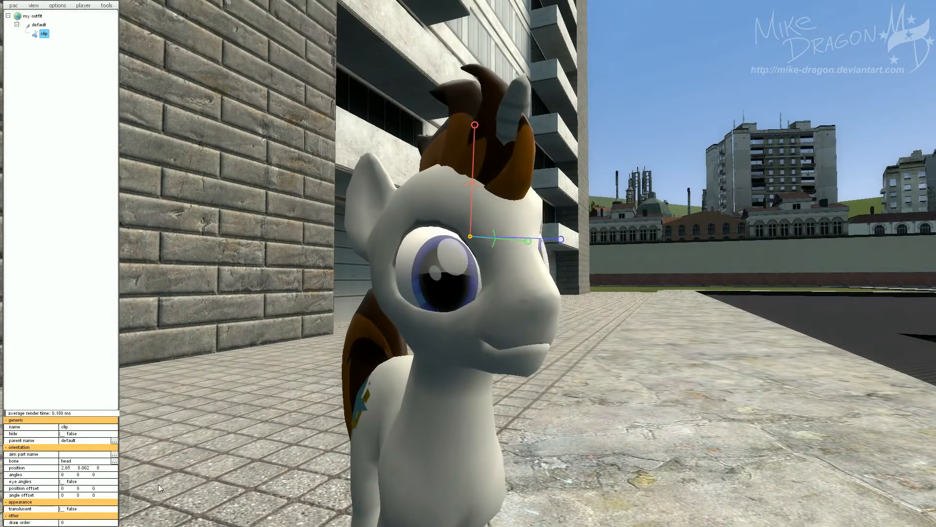
click(72, 467)
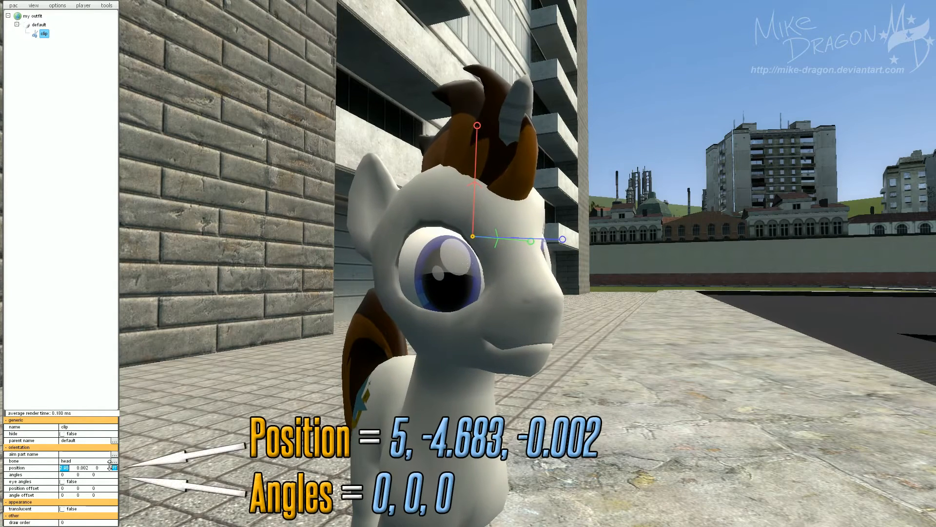
text(5)
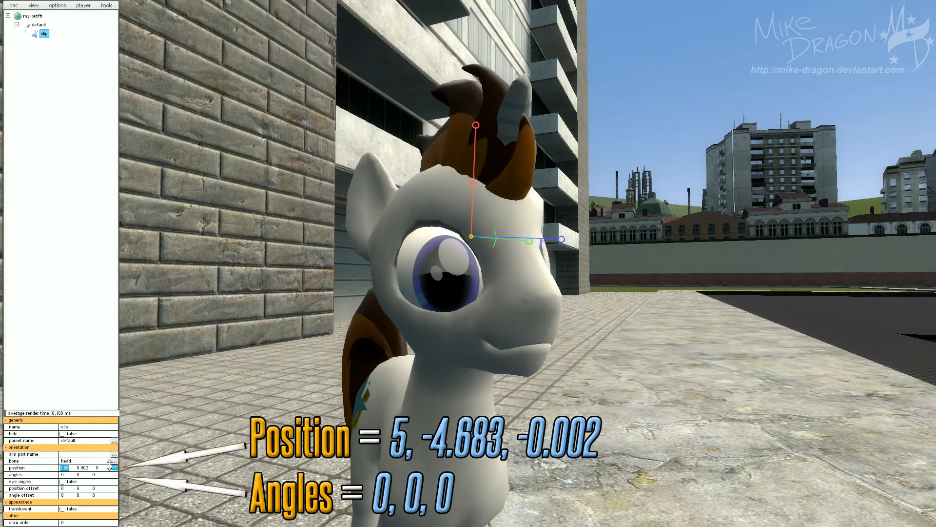
click(81, 468)
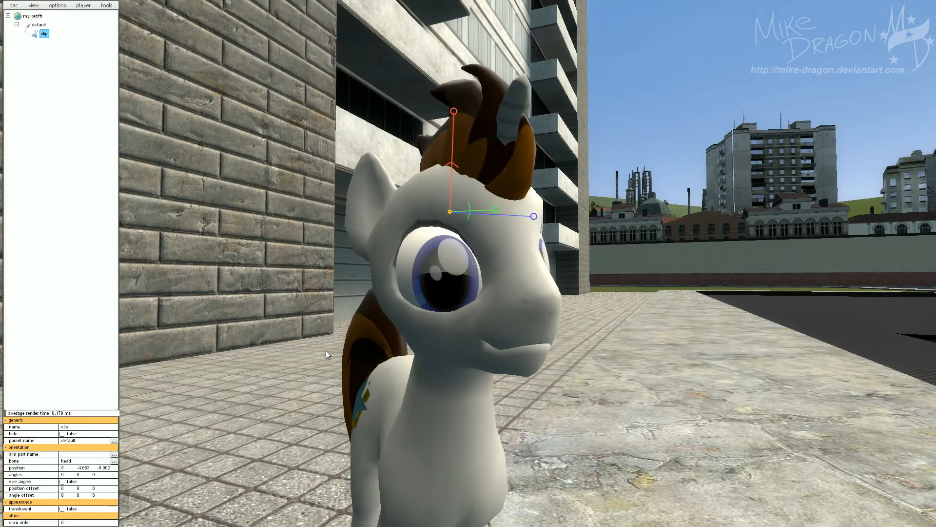
Add a proxy modifier under the clip part.
right_click(43, 37)
mouse_move(58, 108)
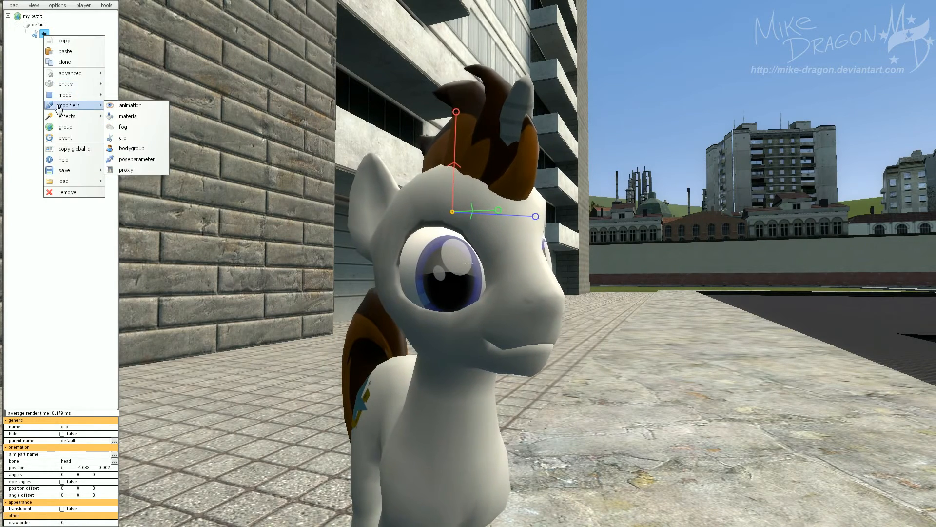
click(119, 171)
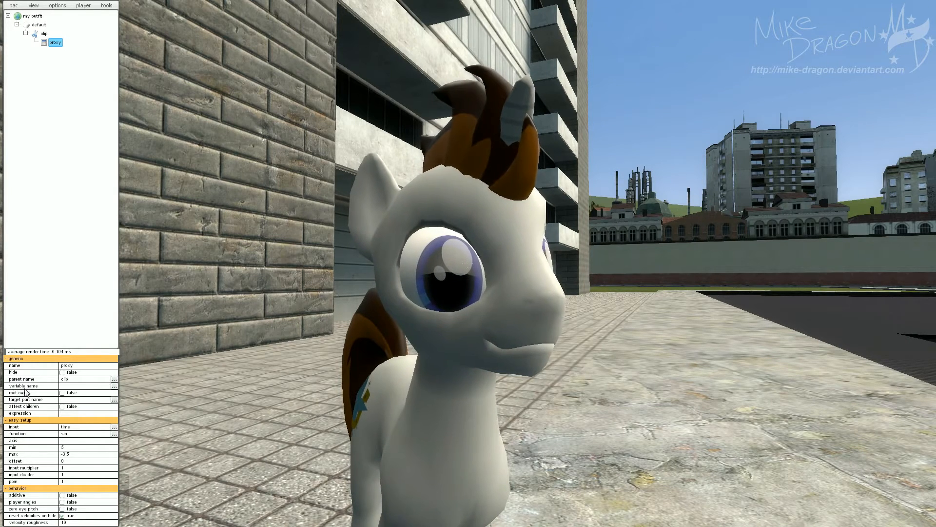
Set the proxy's variable name to position.
click(113, 386)
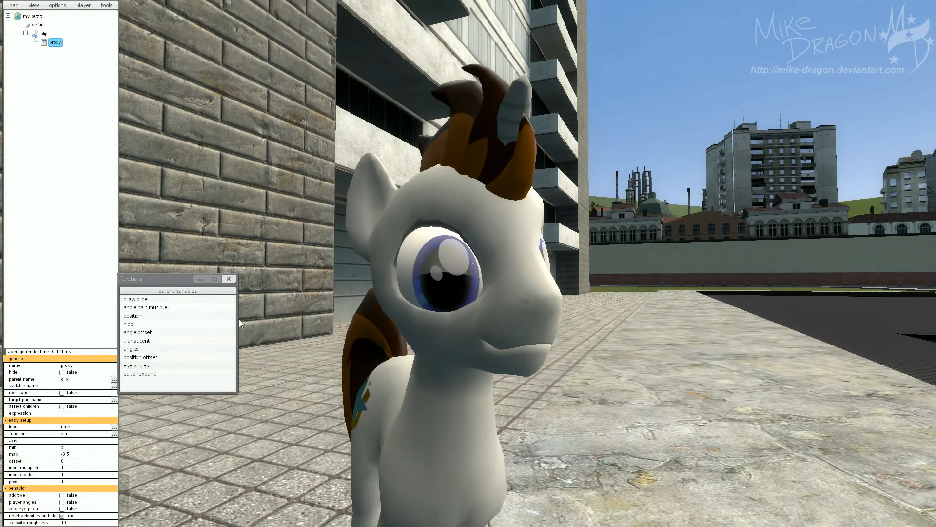
click(143, 316)
click(229, 279)
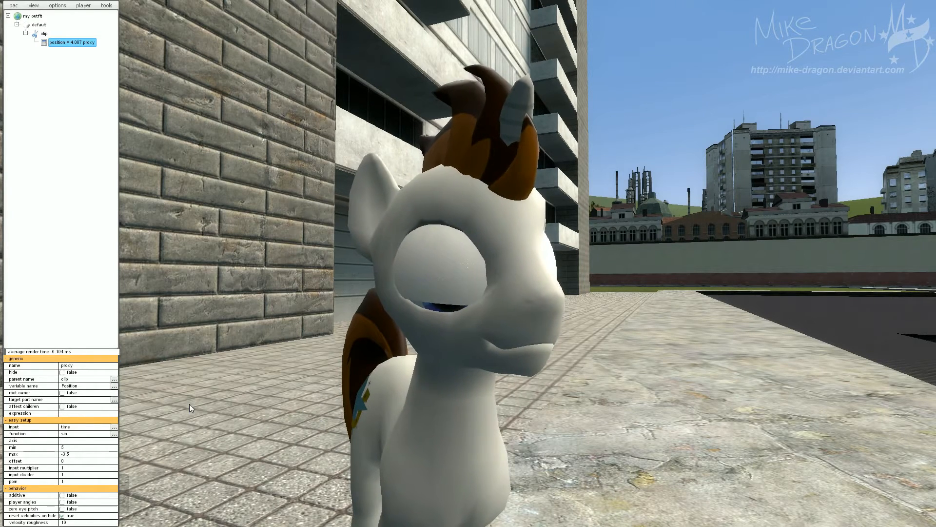
Set the proxy's pow value to 500.
click(72, 482)
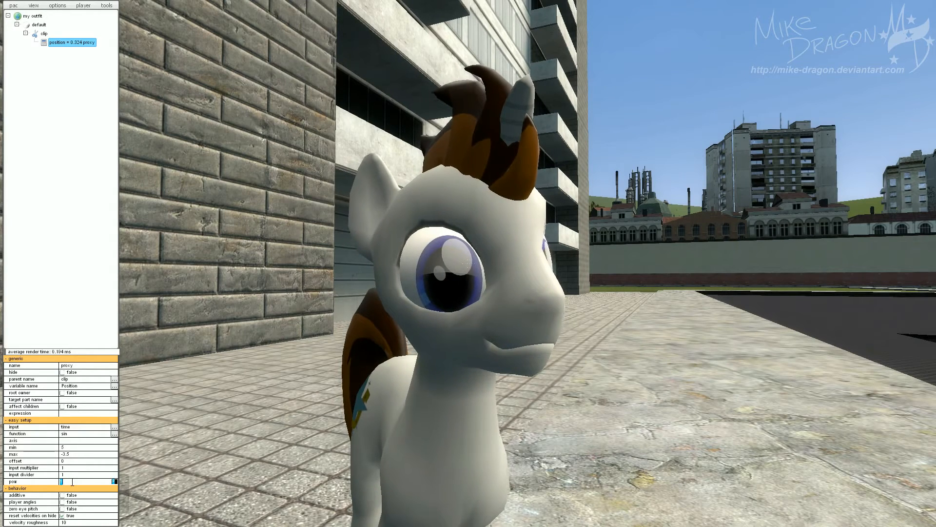
key(Return)
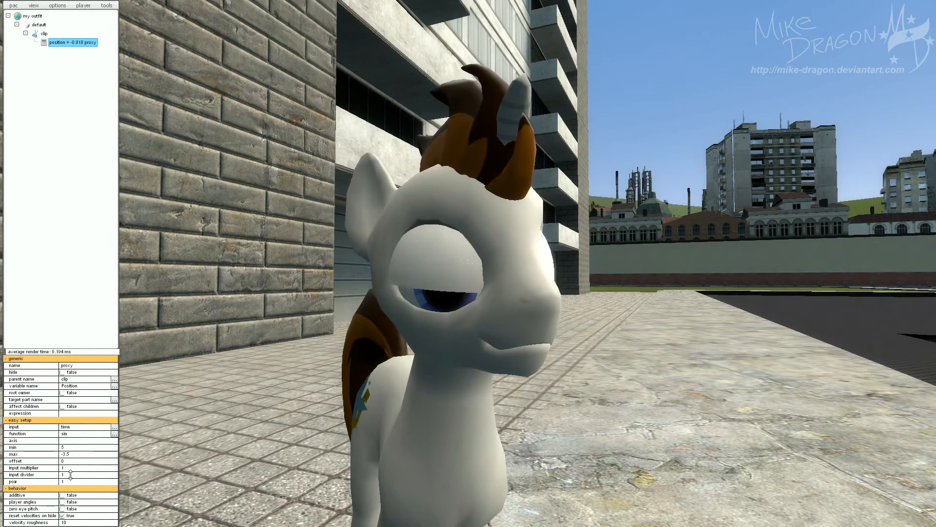
click(72, 482)
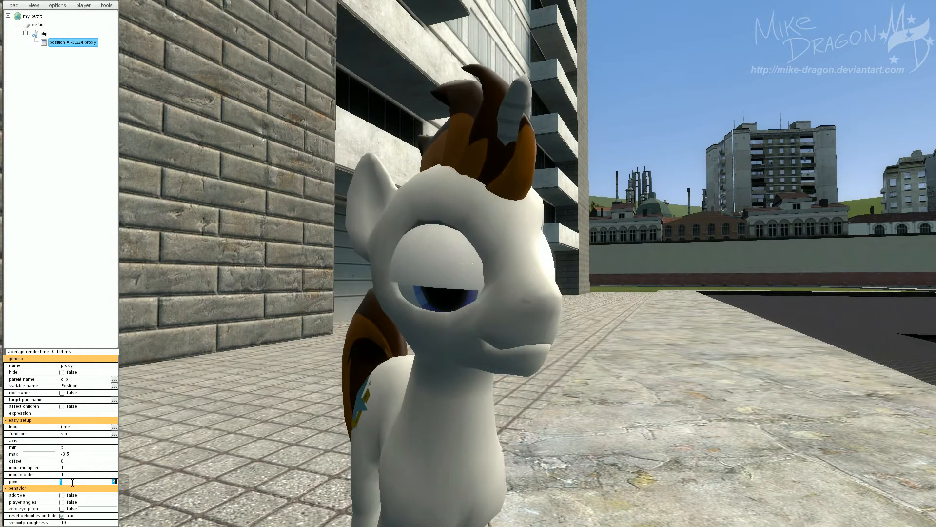
text(50)
key(Return)
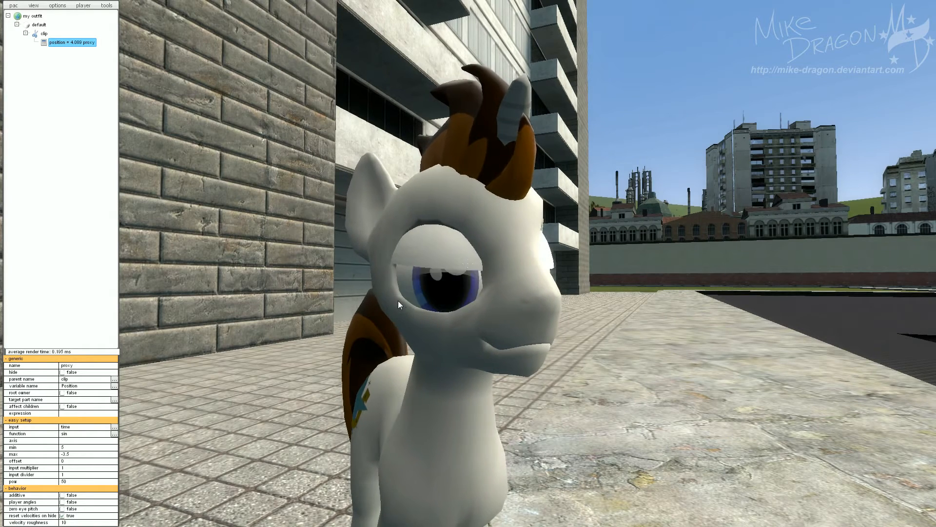
click(76, 482)
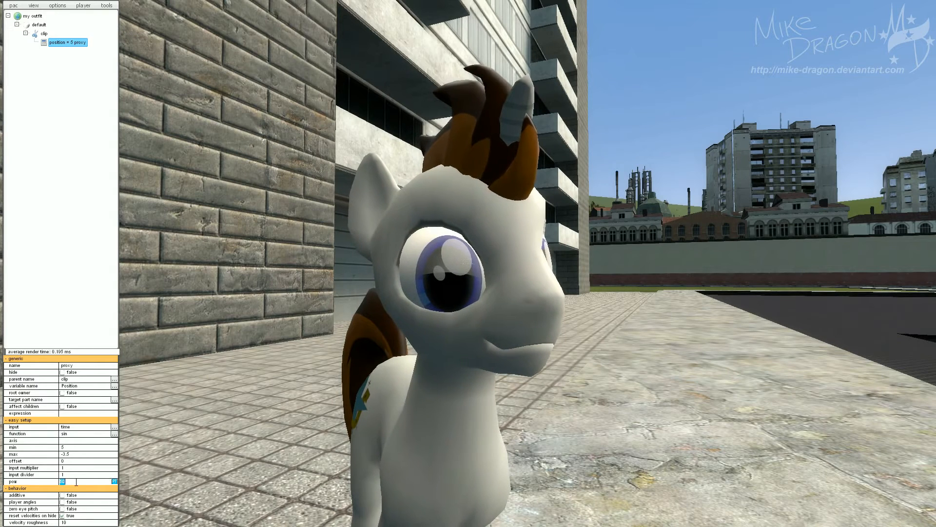
text(500)
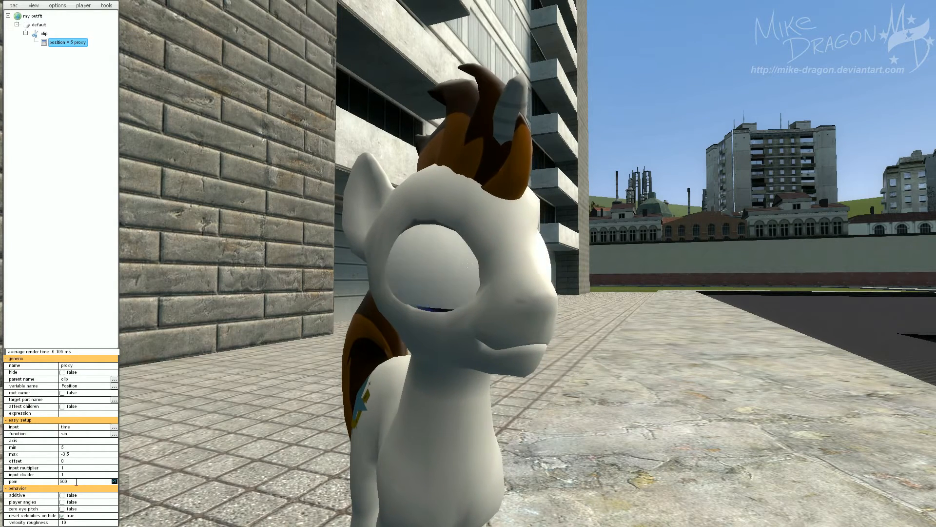
key(Return)
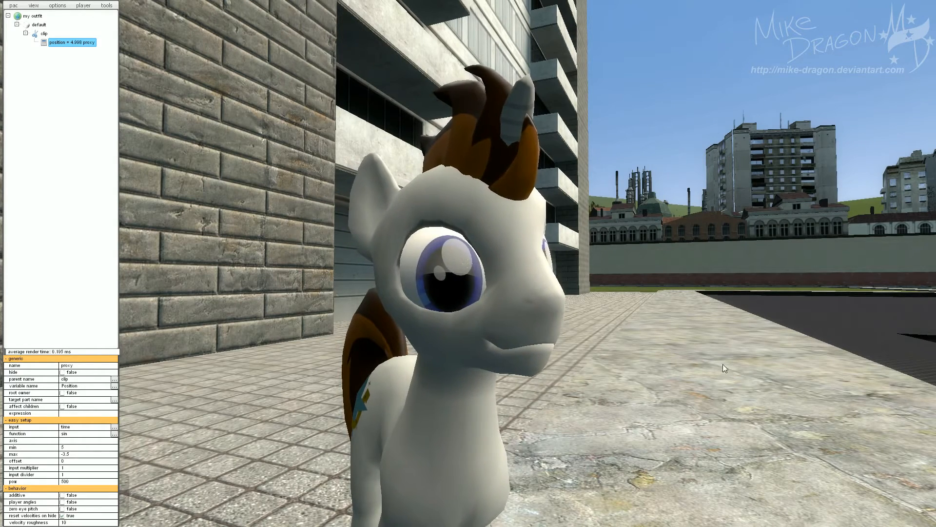
Select the model part and set its colour to 207, 207, 207.
drag(722, 363, 656, 361)
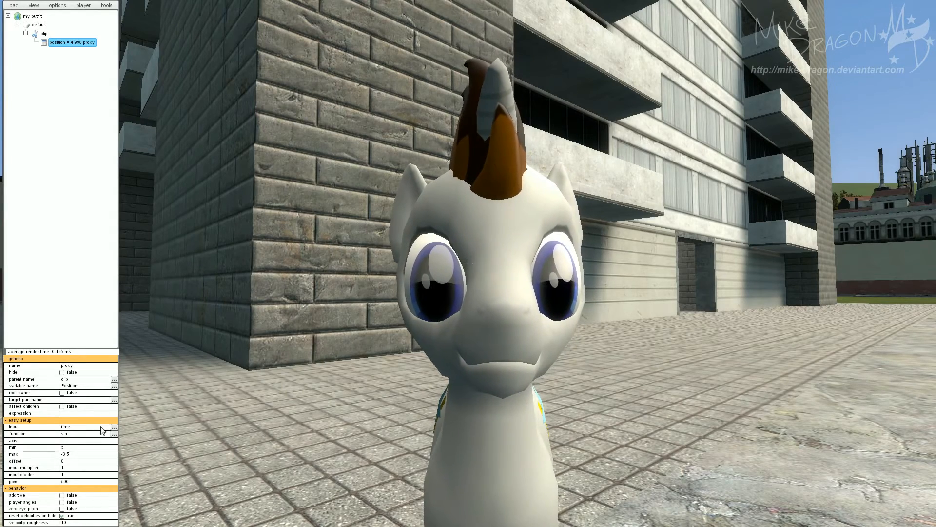
drag(365, 324, 409, 323)
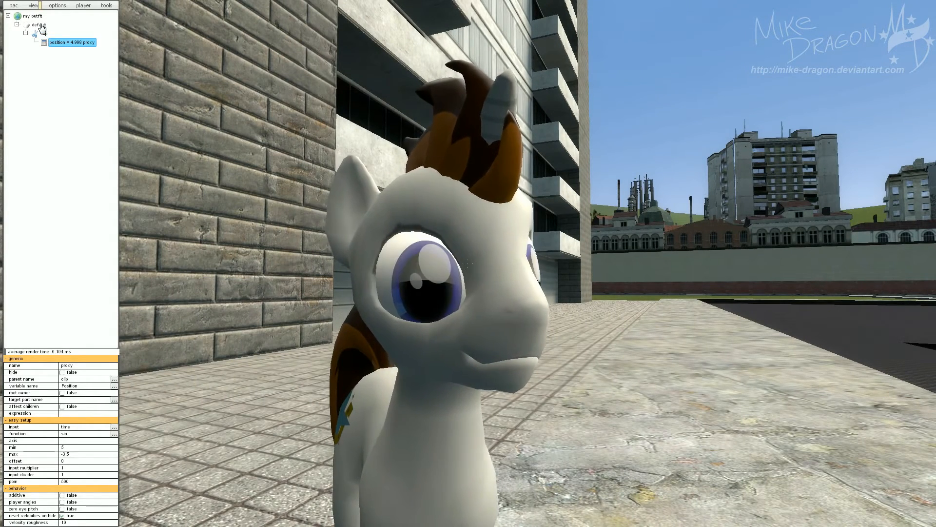
click(40, 25)
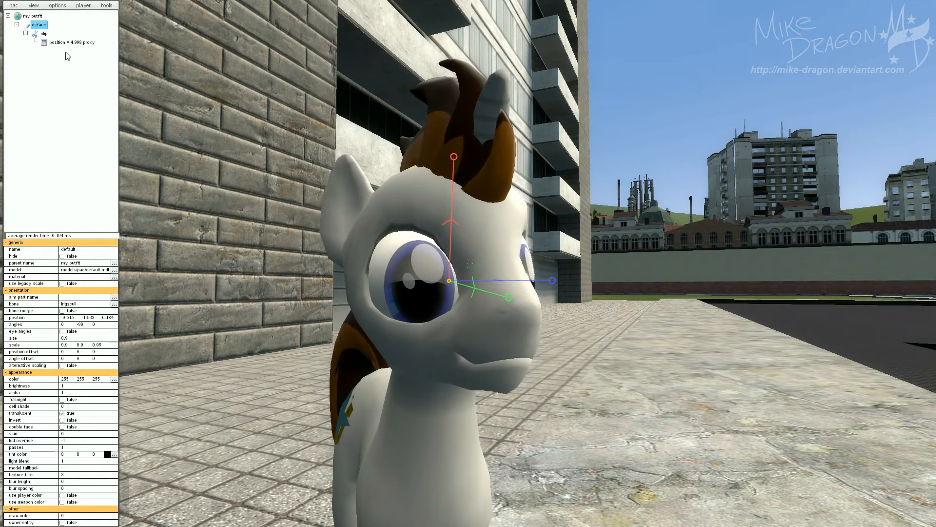
drag(358, 367, 370, 370)
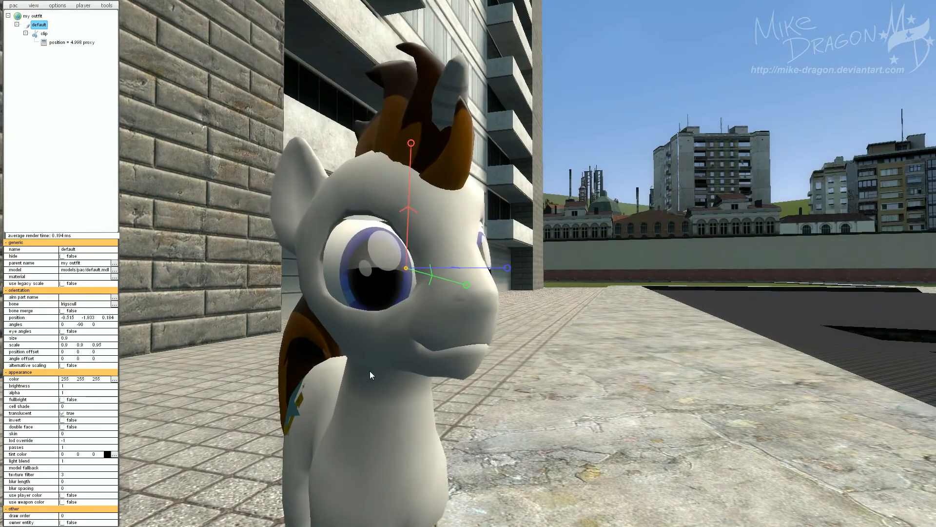
drag(389, 406, 394, 422)
key(s)
key(a)
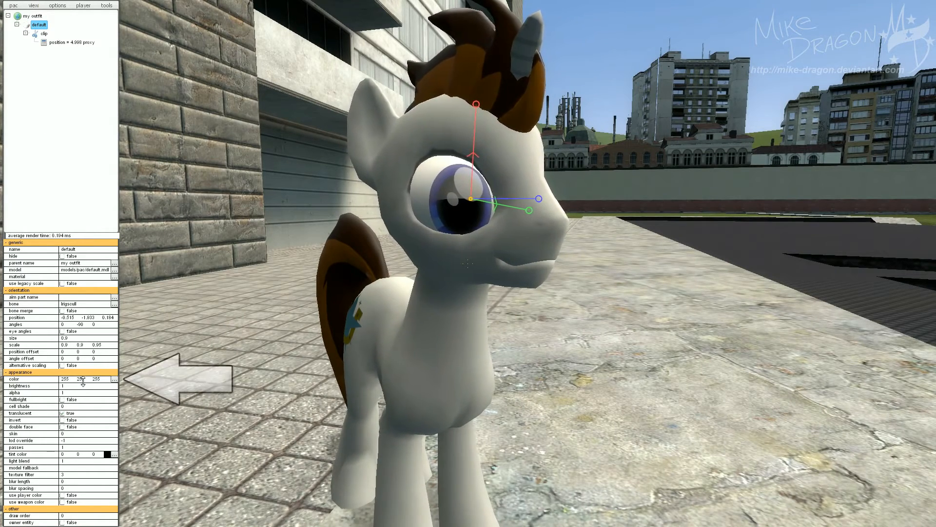
click(114, 379)
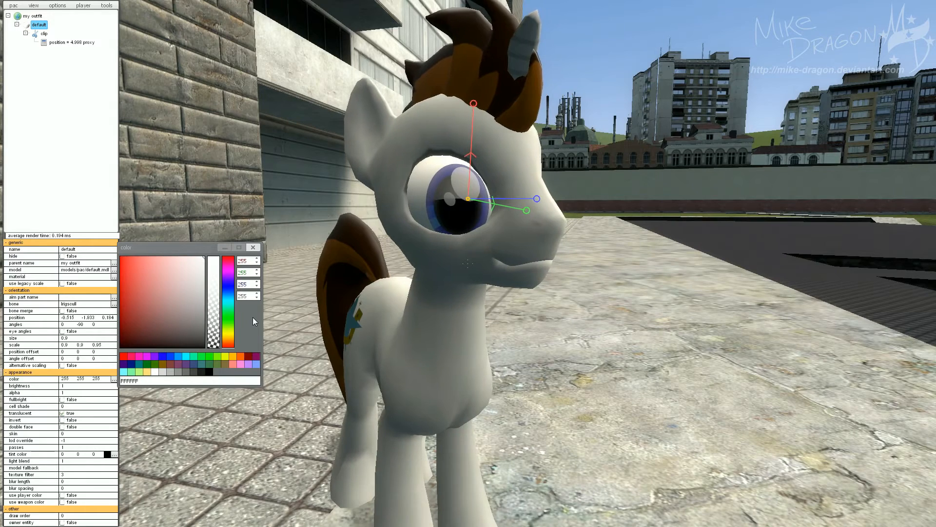
drag(169, 275, 144, 297)
click(145, 275)
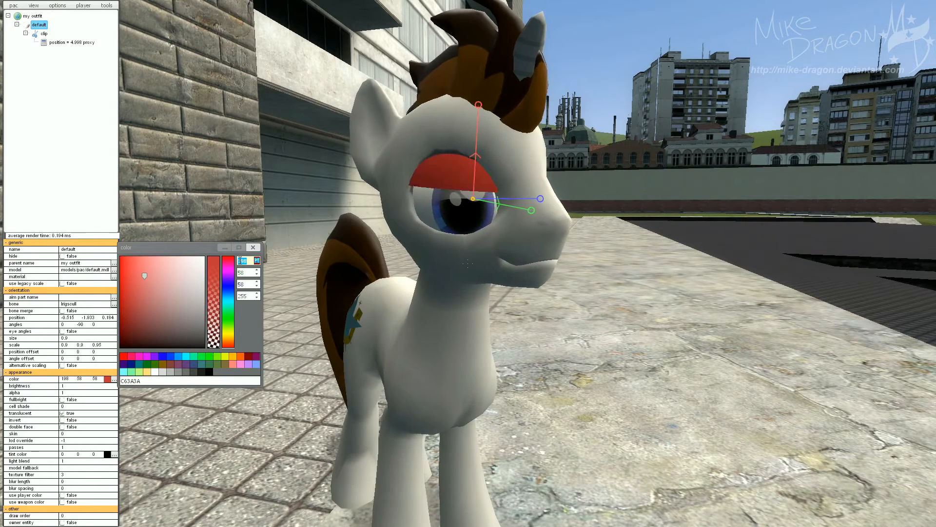
text(207)
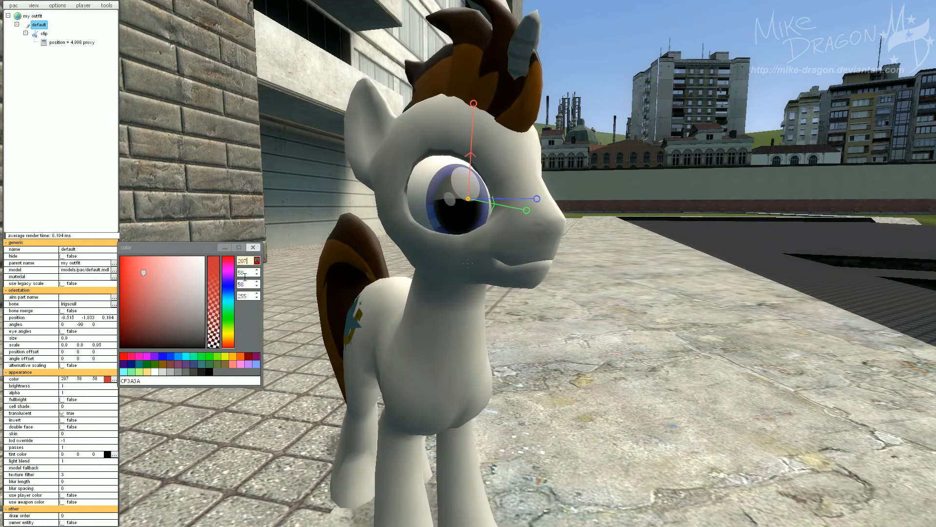
key(Tab)
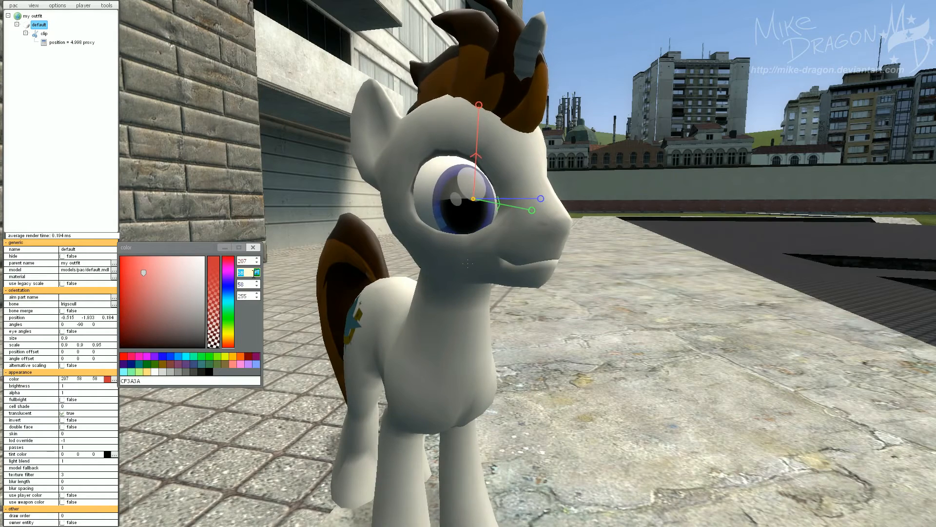
text(207)
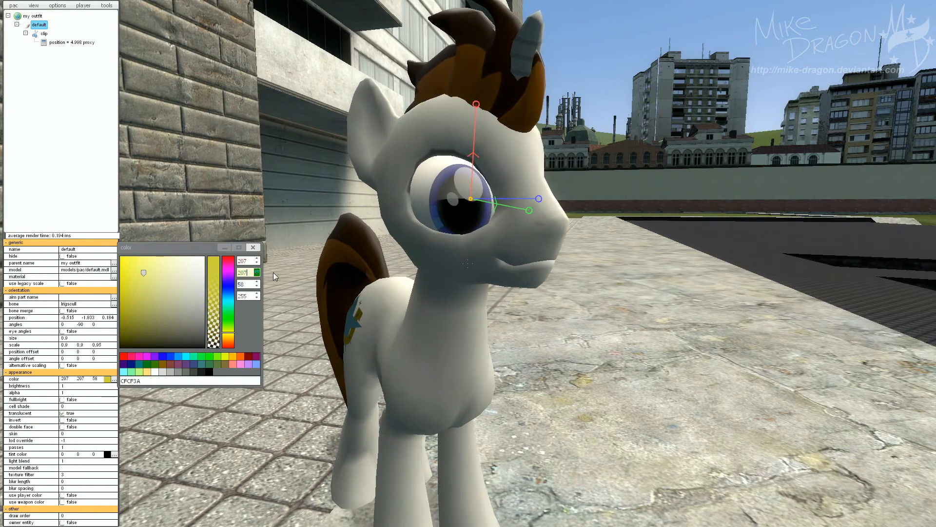
key(Tab)
text(207)
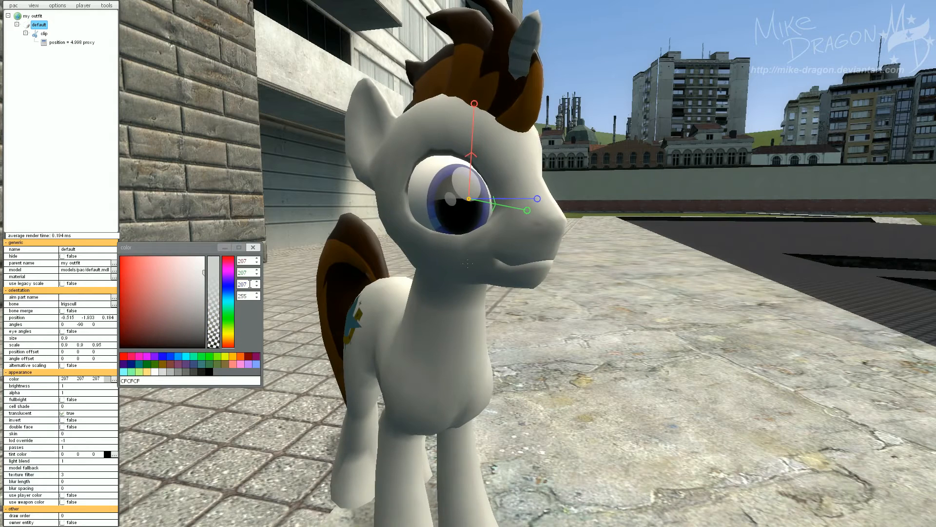
click(253, 248)
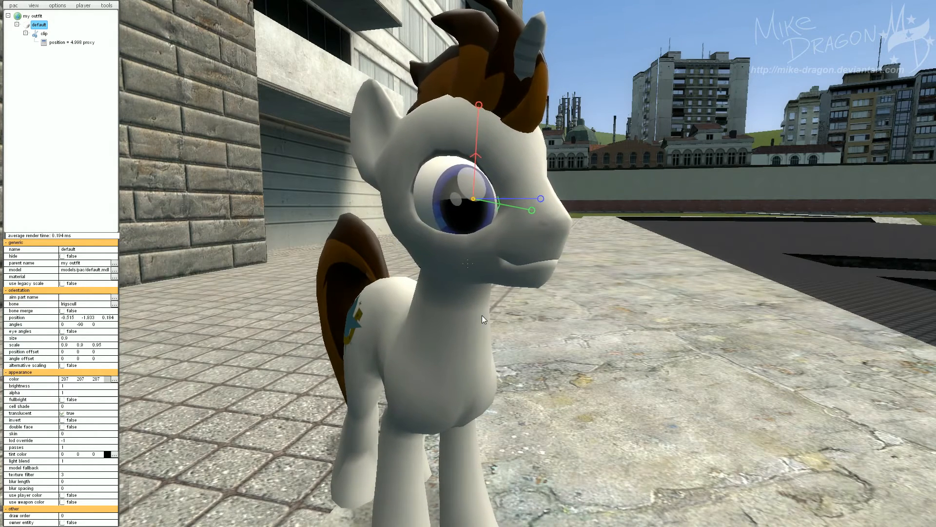
Rename the eyelid model part to Blinking Eyes.
drag(481, 315, 397, 316)
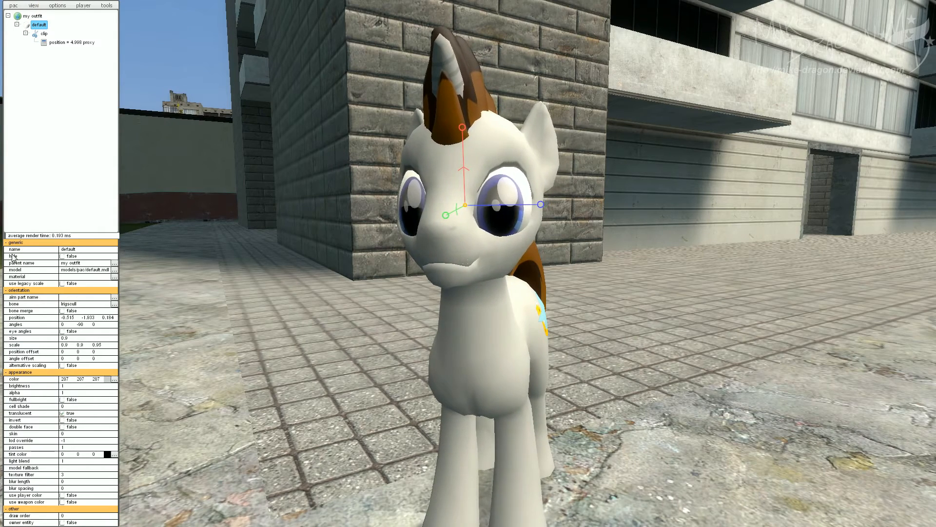
click(83, 249)
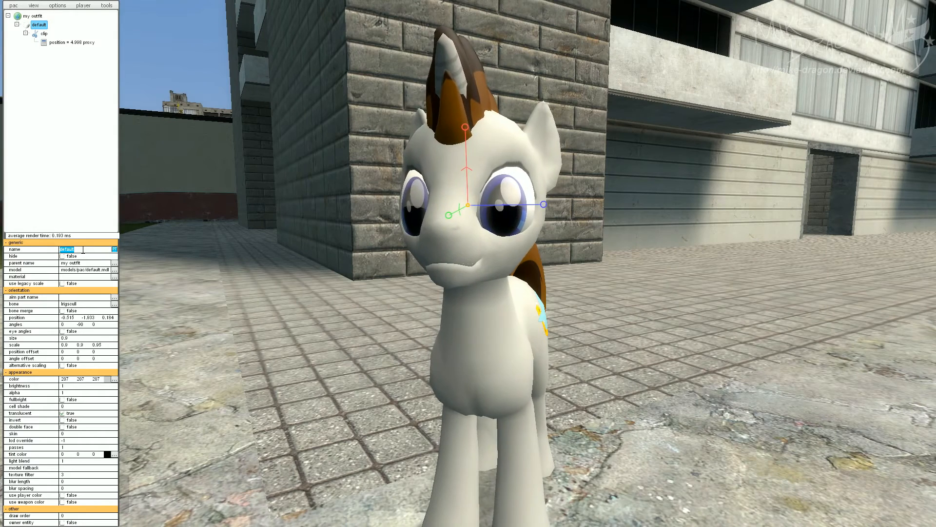
text(Blinking Eyes)
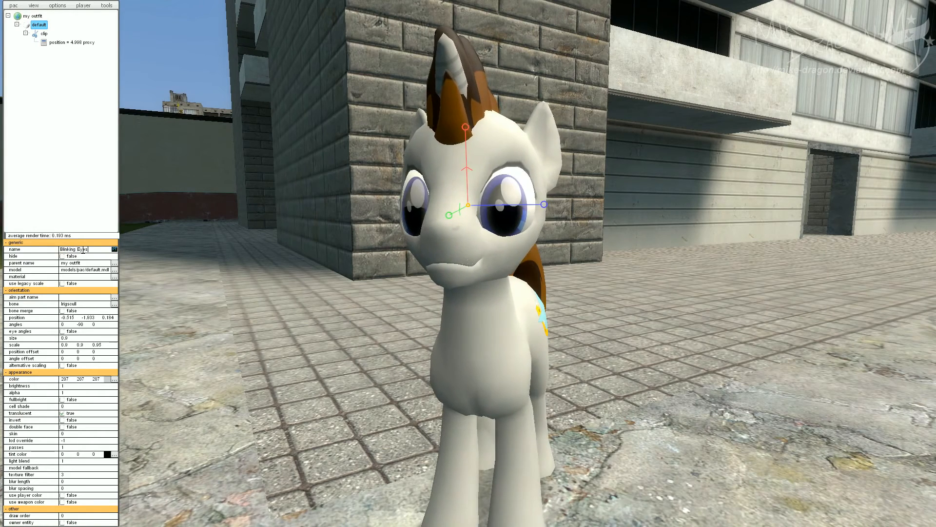
key(Return)
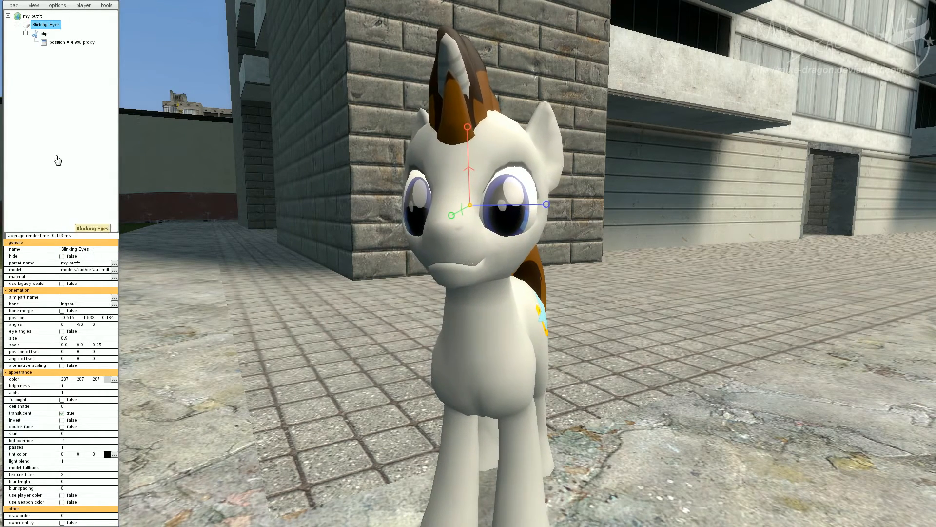
Collapse the clip part and rename the outfit's root group to Pony Stuff.
click(25, 33)
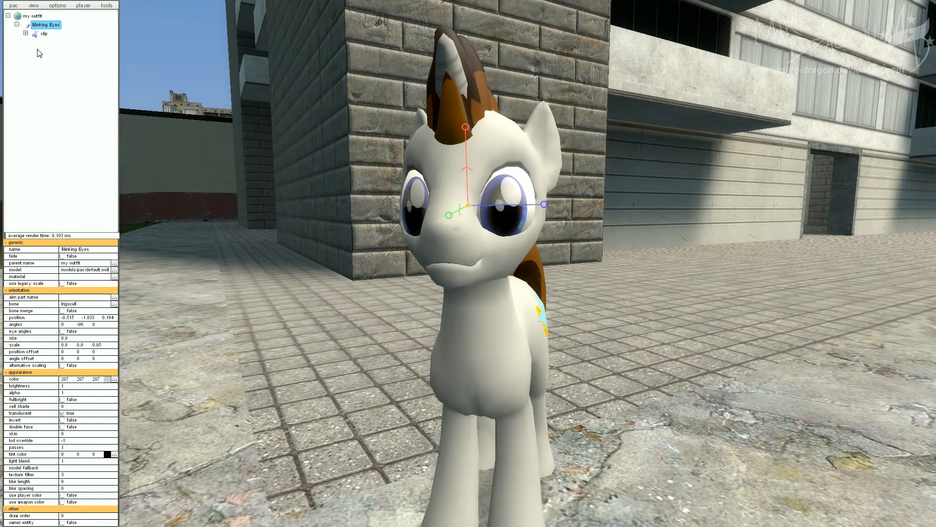
click(37, 17)
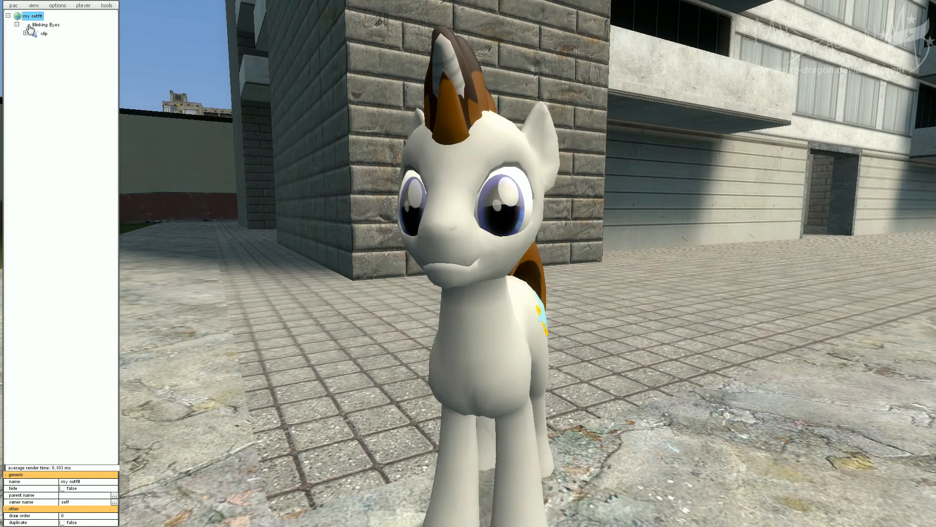
click(14, 6)
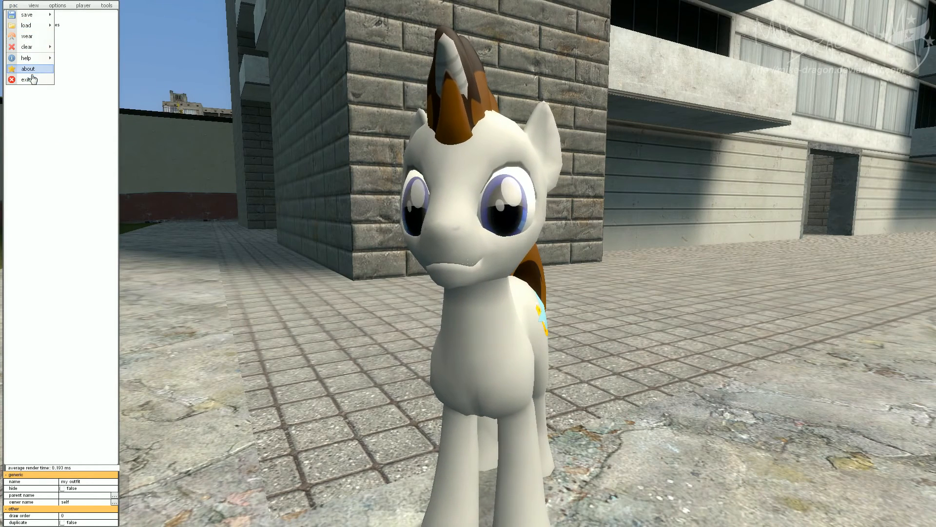
click(30, 142)
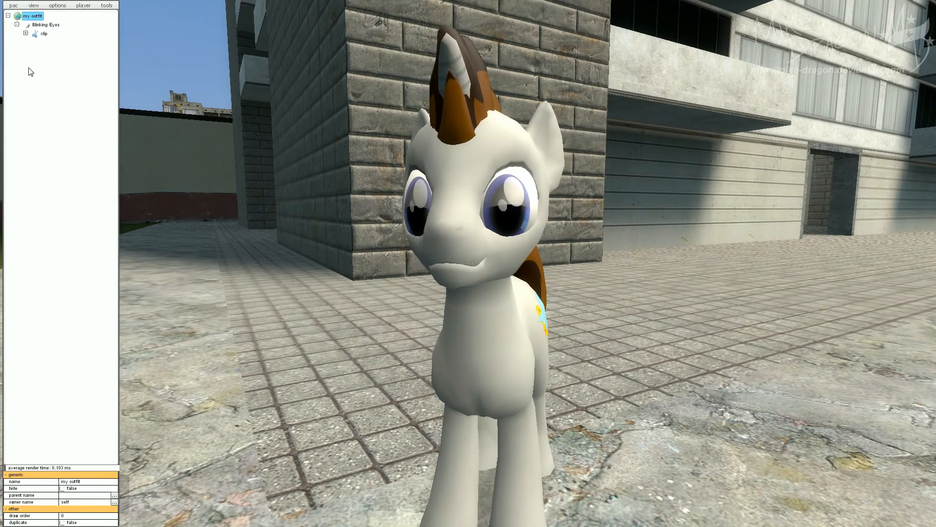
right_click(28, 20)
click(50, 19)
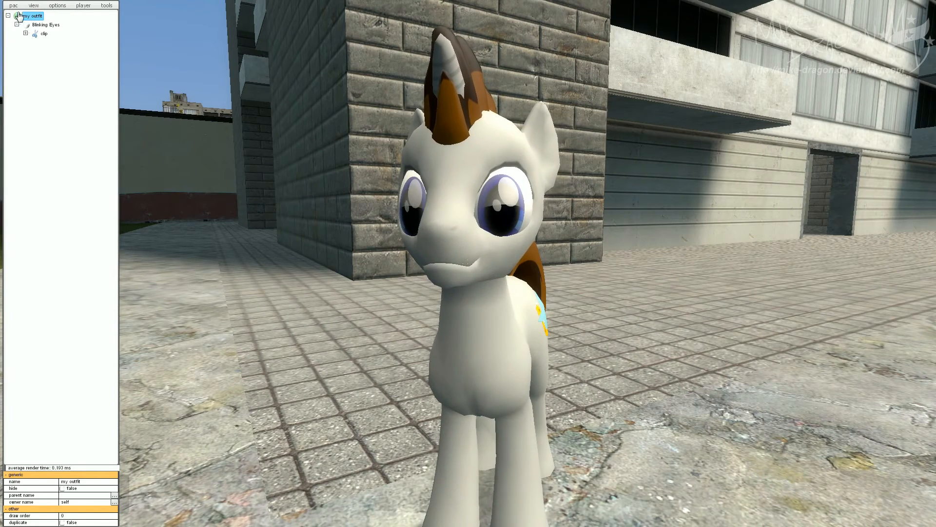
click(81, 481)
text(Pon)
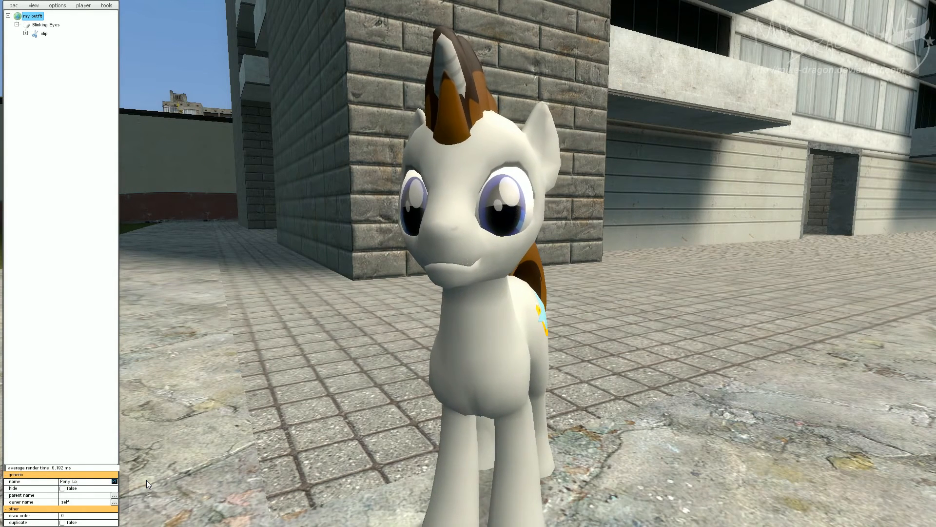
text(y Stuff)
key(Return)
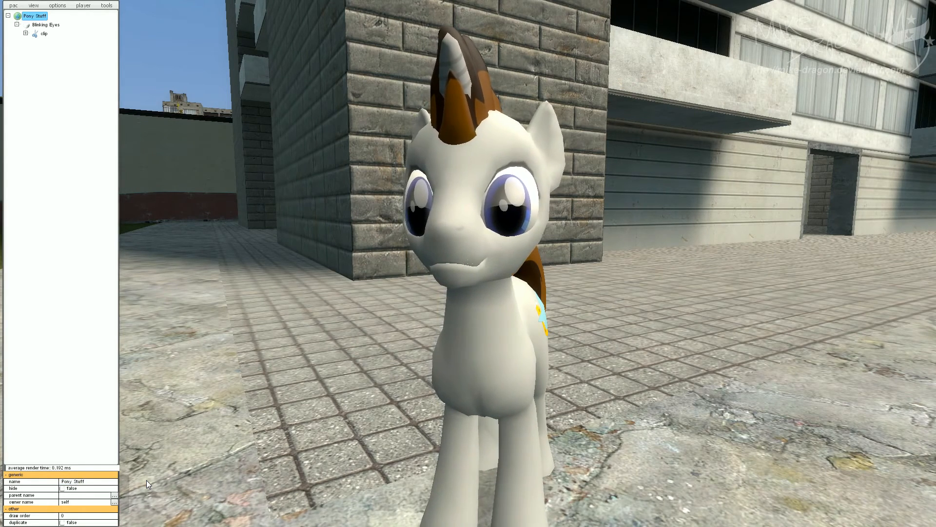
Save the outfit as a new file named TUTORIAL.
right_click(29, 17)
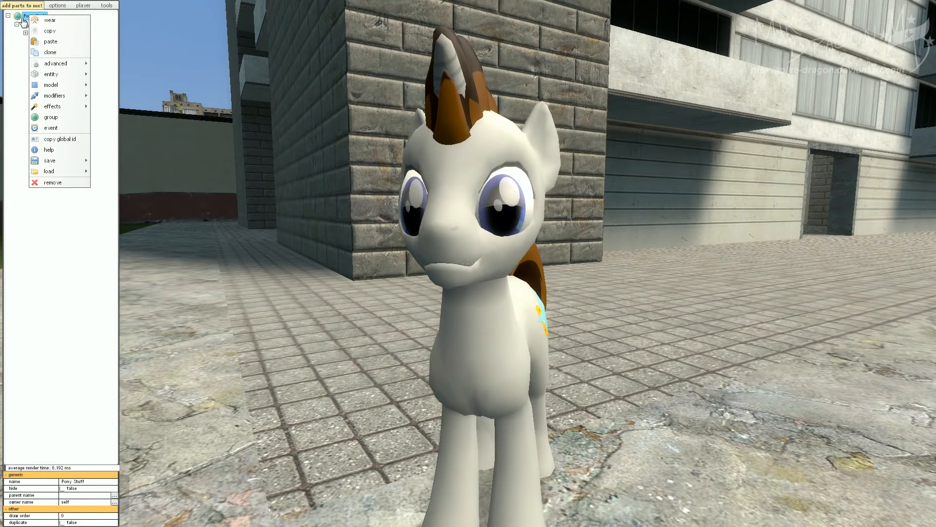
click(24, 19)
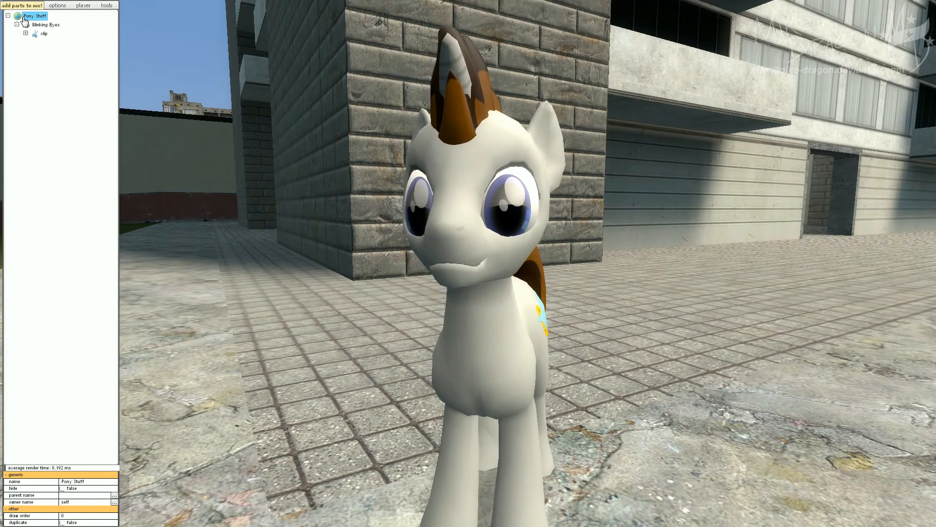
right_click(23, 19)
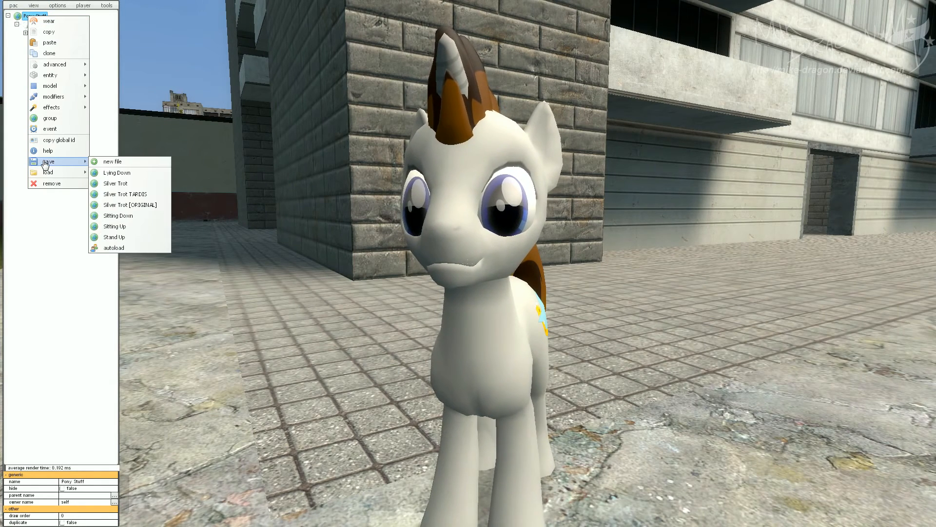
mouse_move(46, 163)
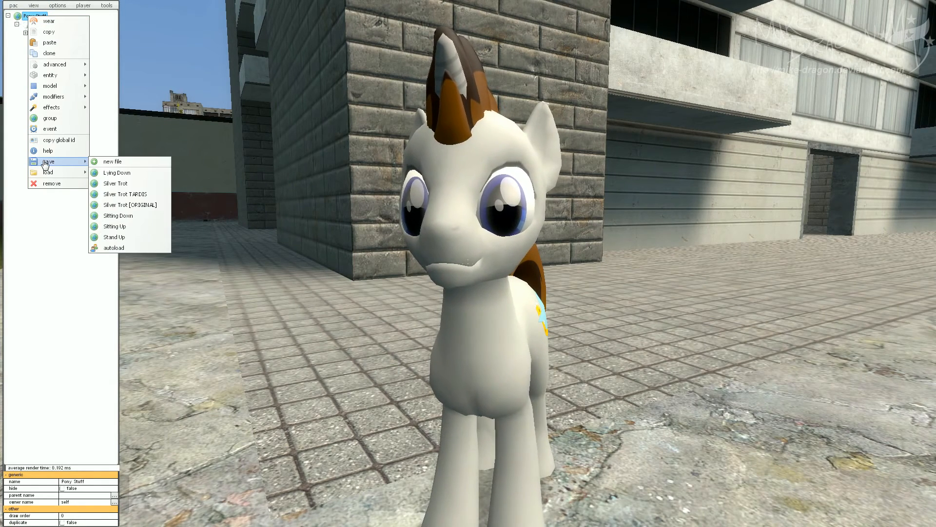
click(111, 161)
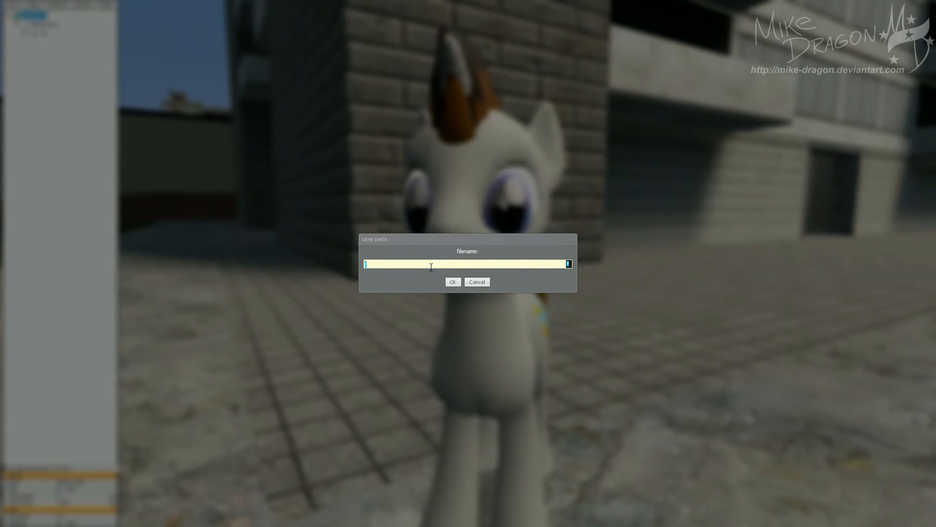
text(TUTORIAL)
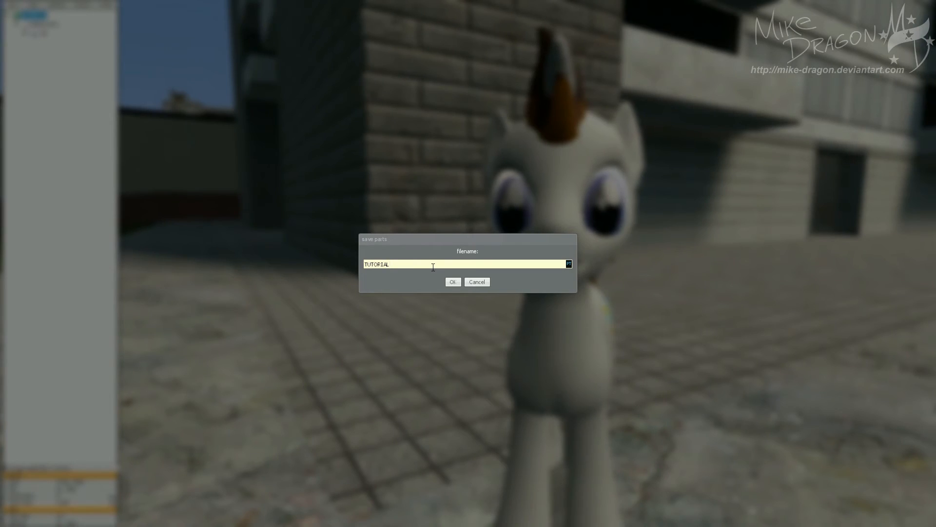
click(453, 283)
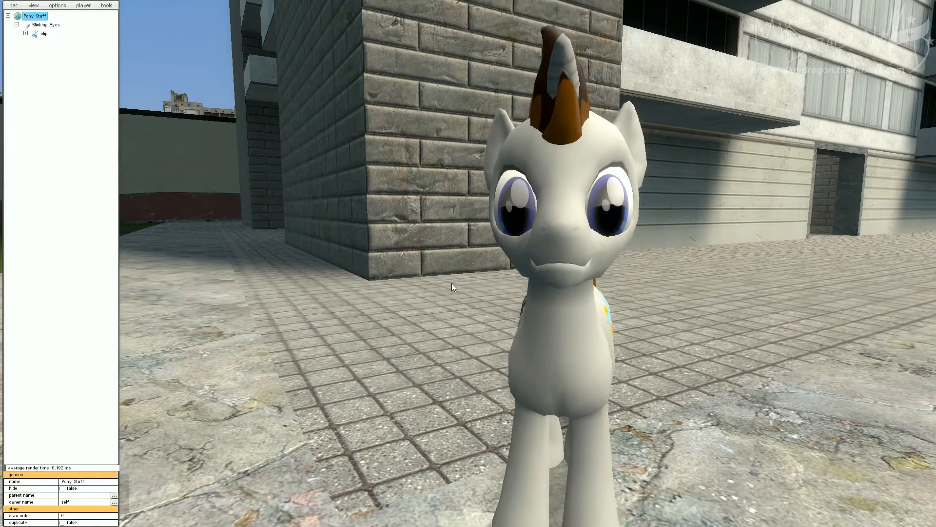
Save the outfit as the auto-load spawn outfit.
drag(443, 269, 465, 273)
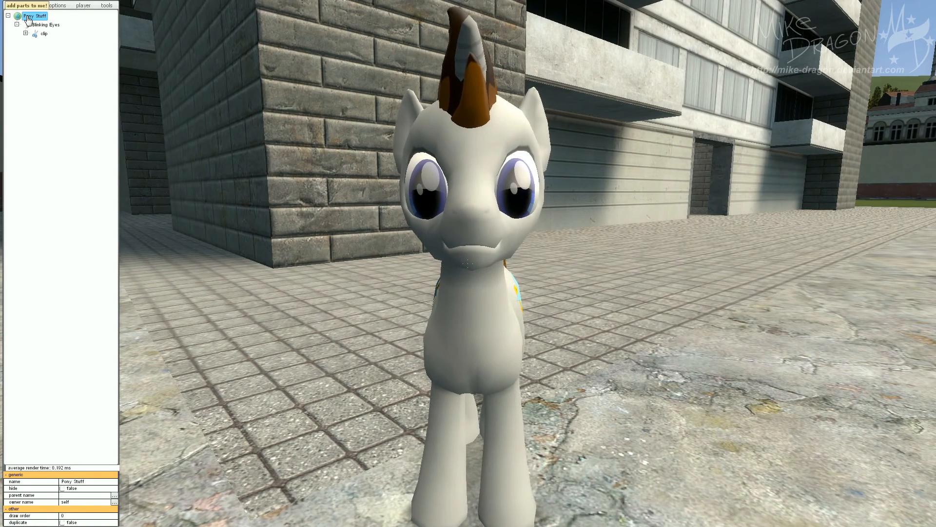
click(13, 6)
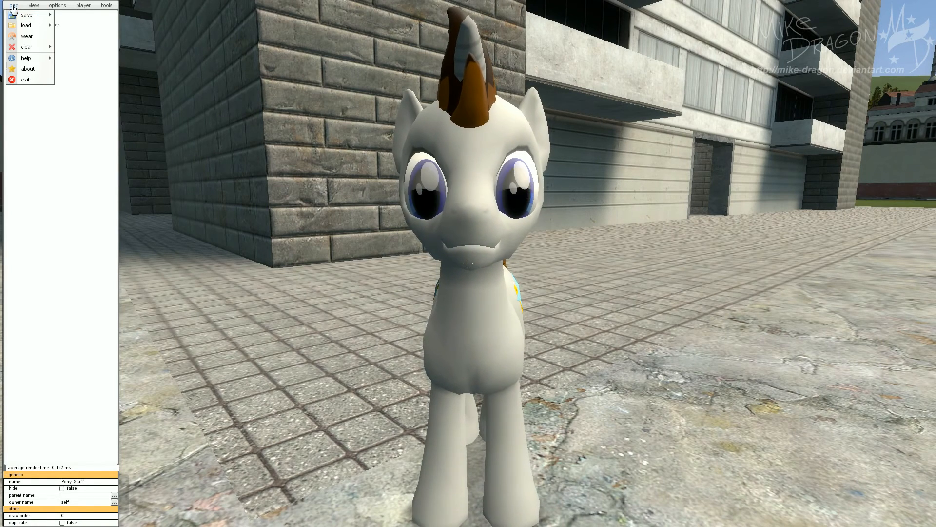
mouse_move(18, 17)
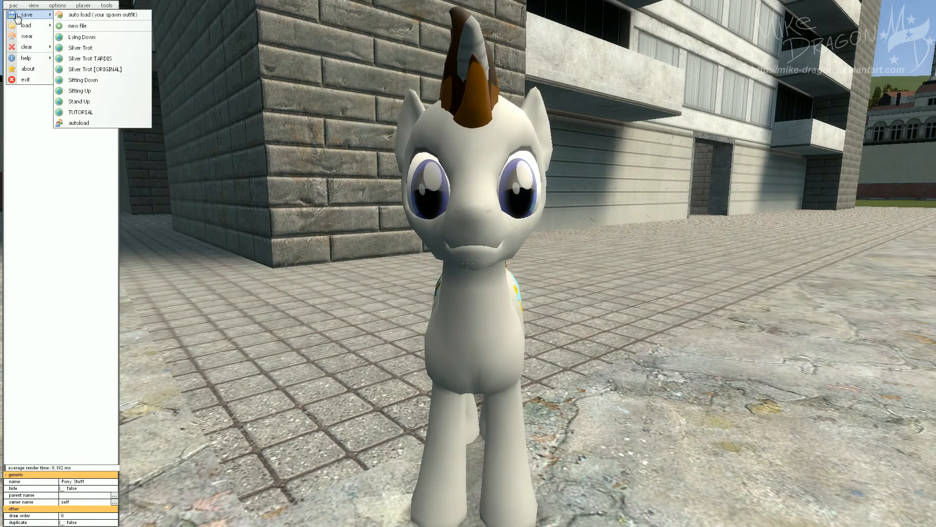
click(74, 18)
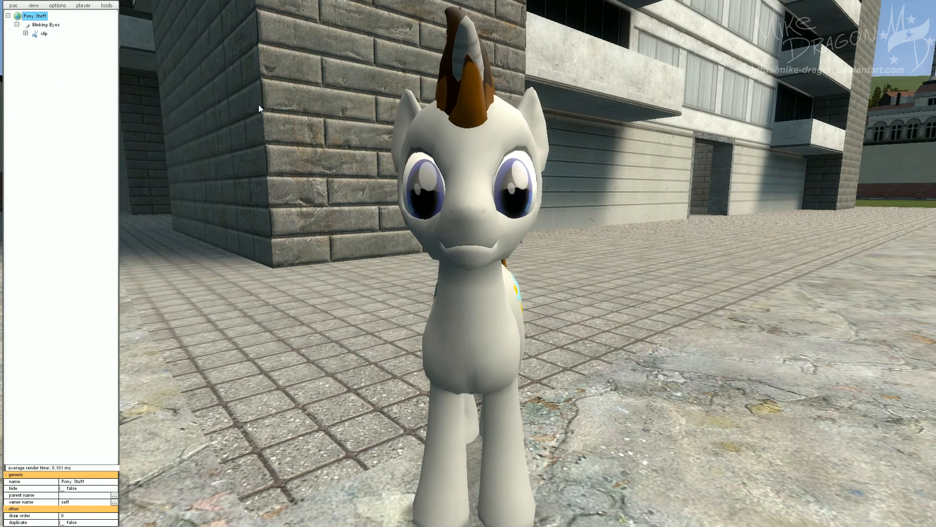
Exit the PAC editor.
click(14, 6)
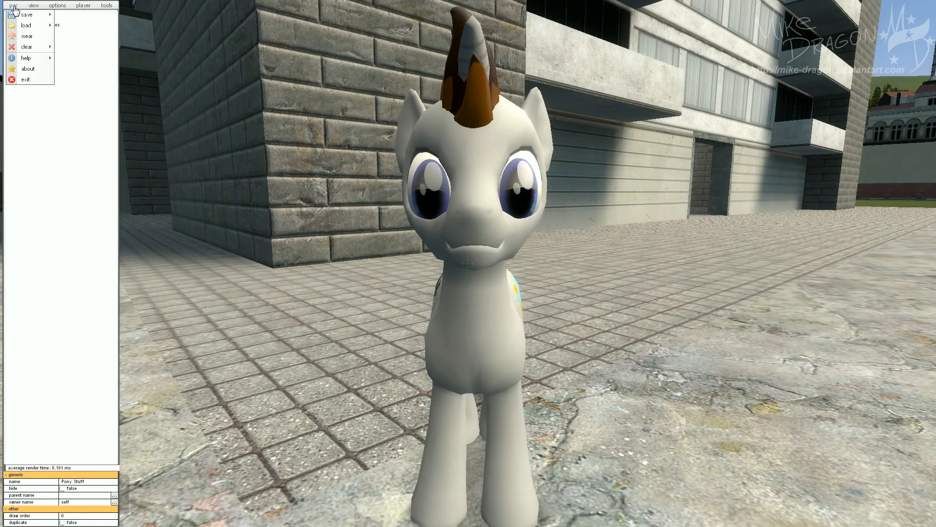
mouse_move(15, 27)
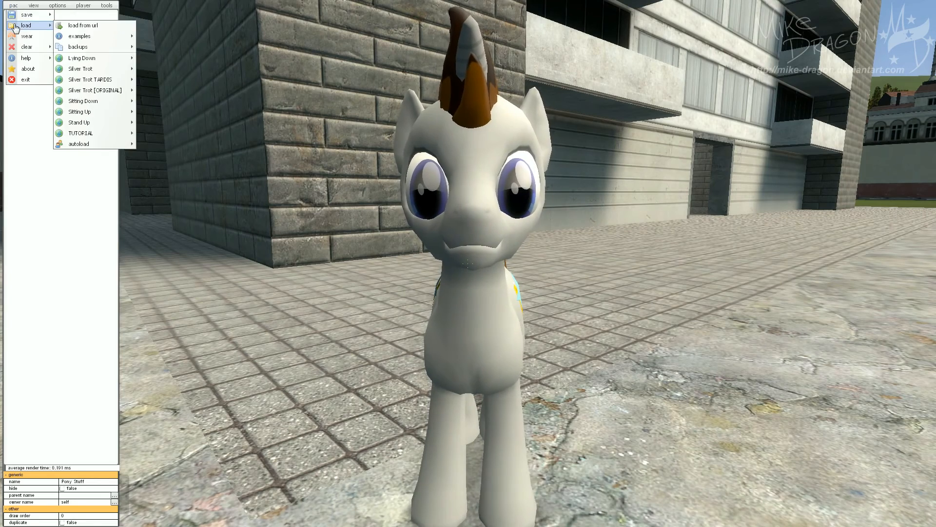
click(20, 81)
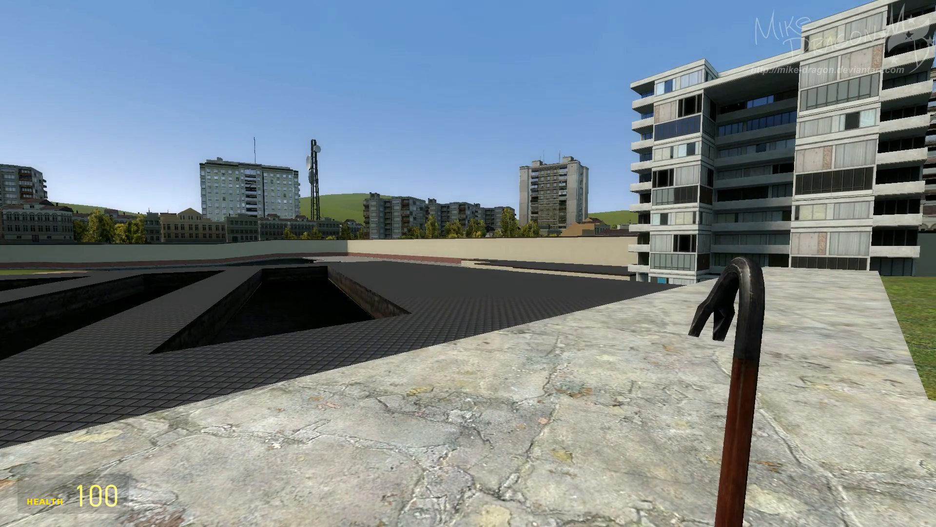
Place a camera with the Camera tool, switch to its view, and move the pony to preview the blinking eyes.
key(q)
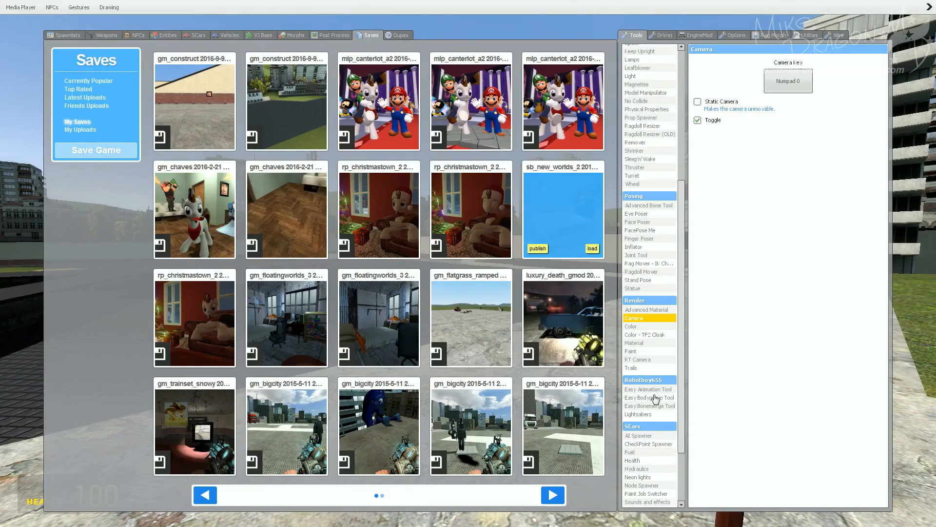
click(634, 238)
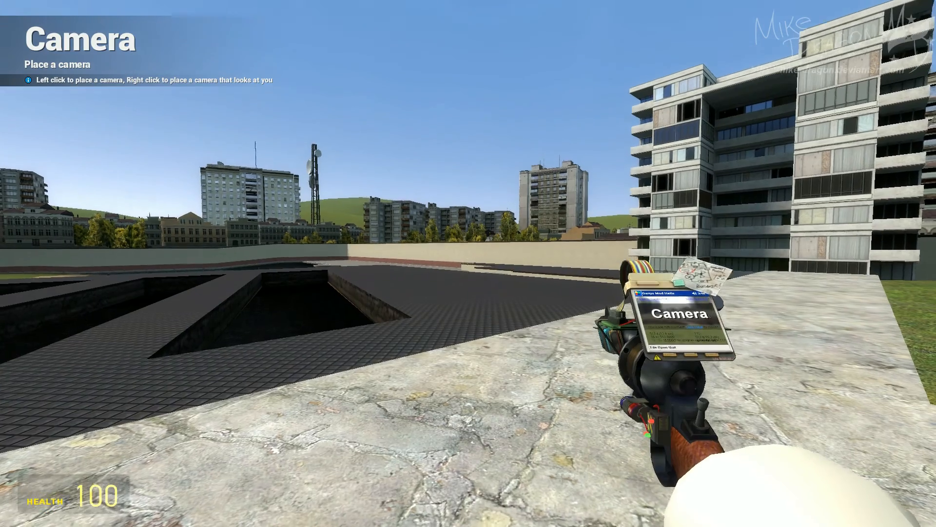
click(468, 263)
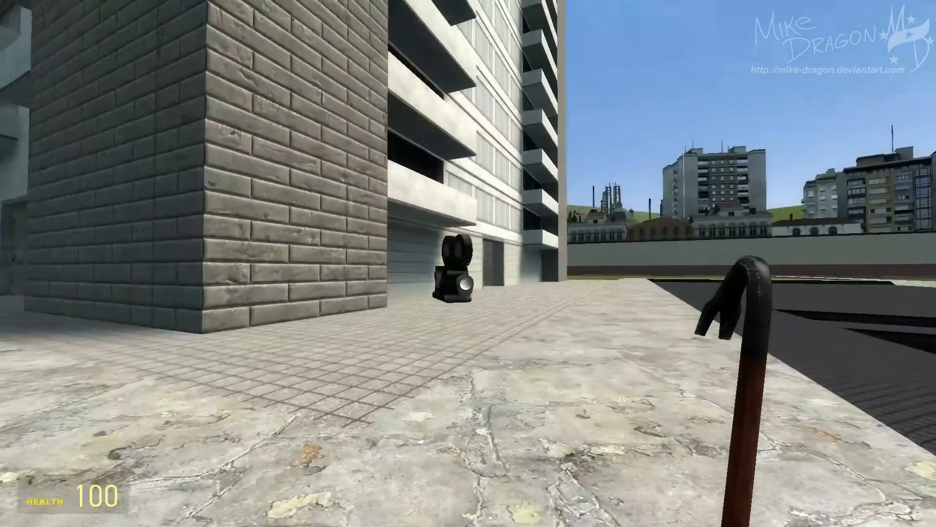
key(KP_0)
key(w)
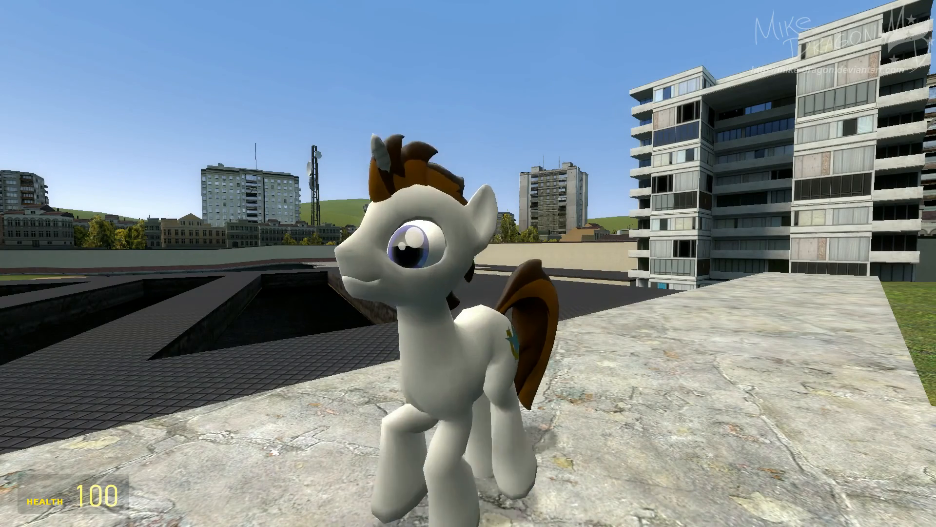
key(s)
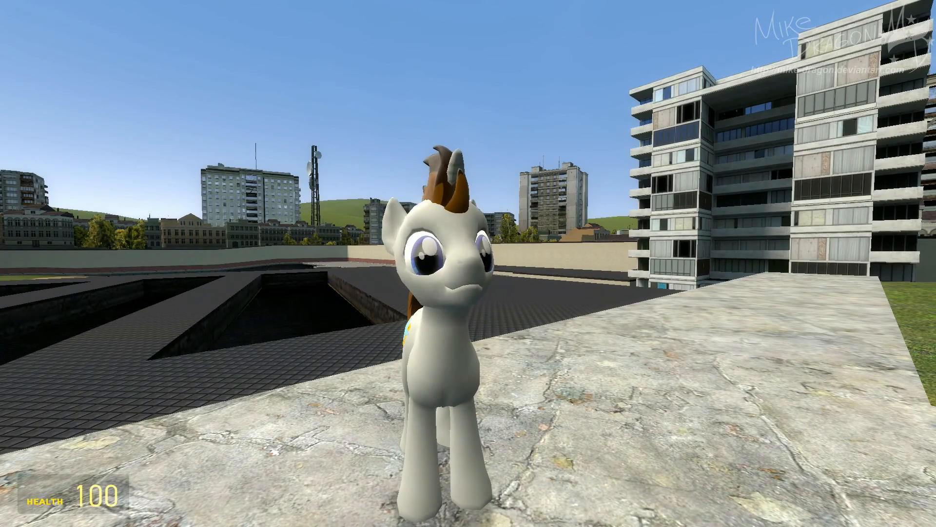